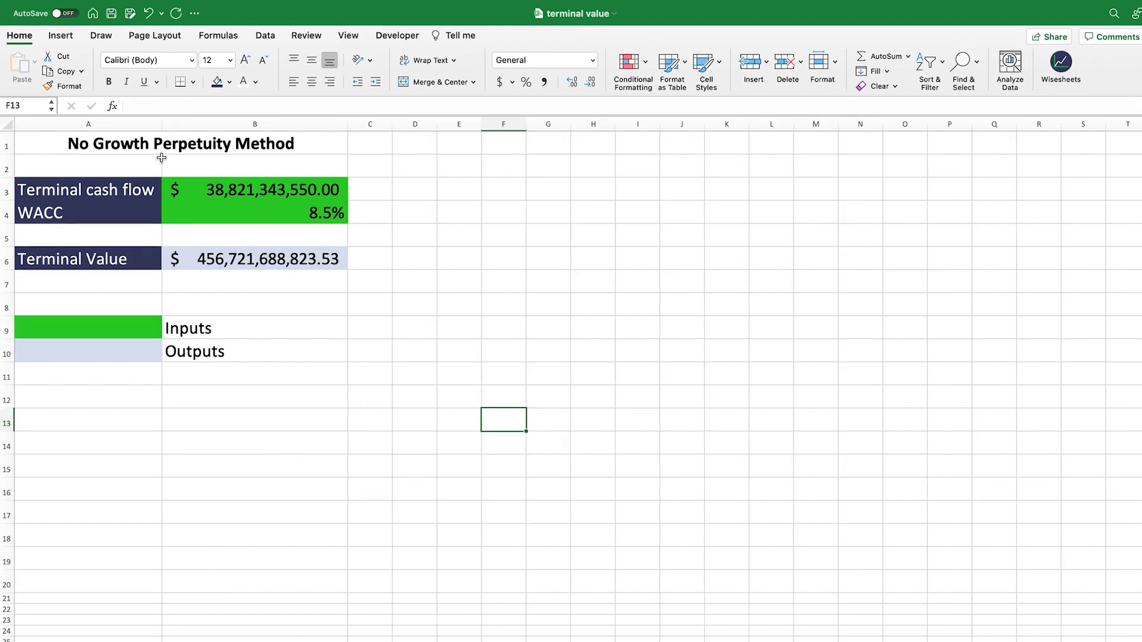
click(159, 149)
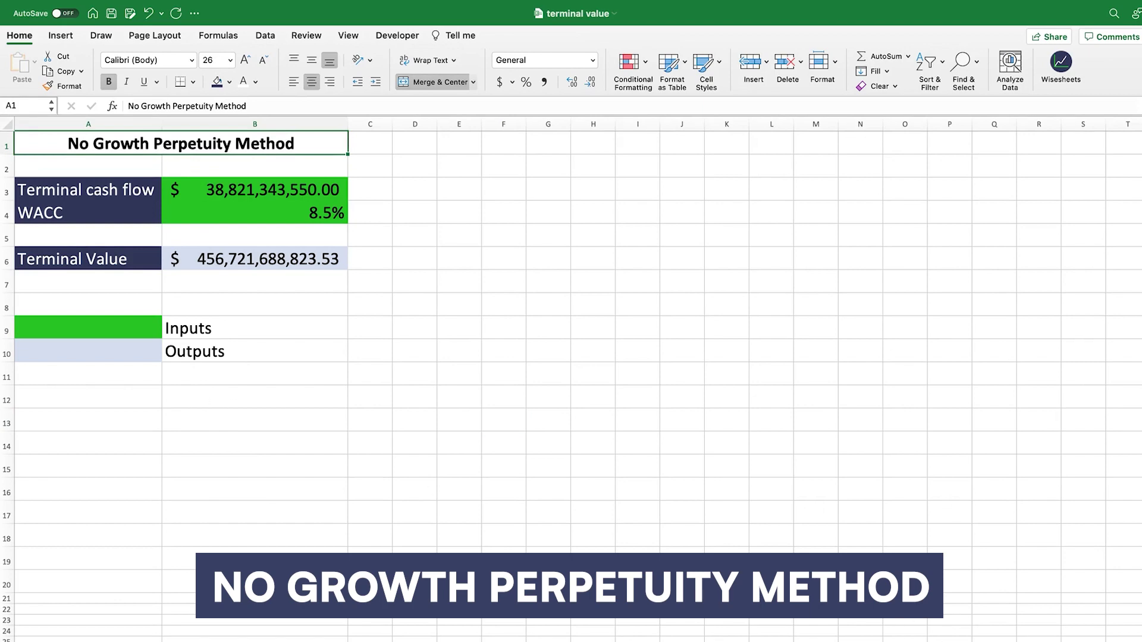
scroll(474, 466, up, 2)
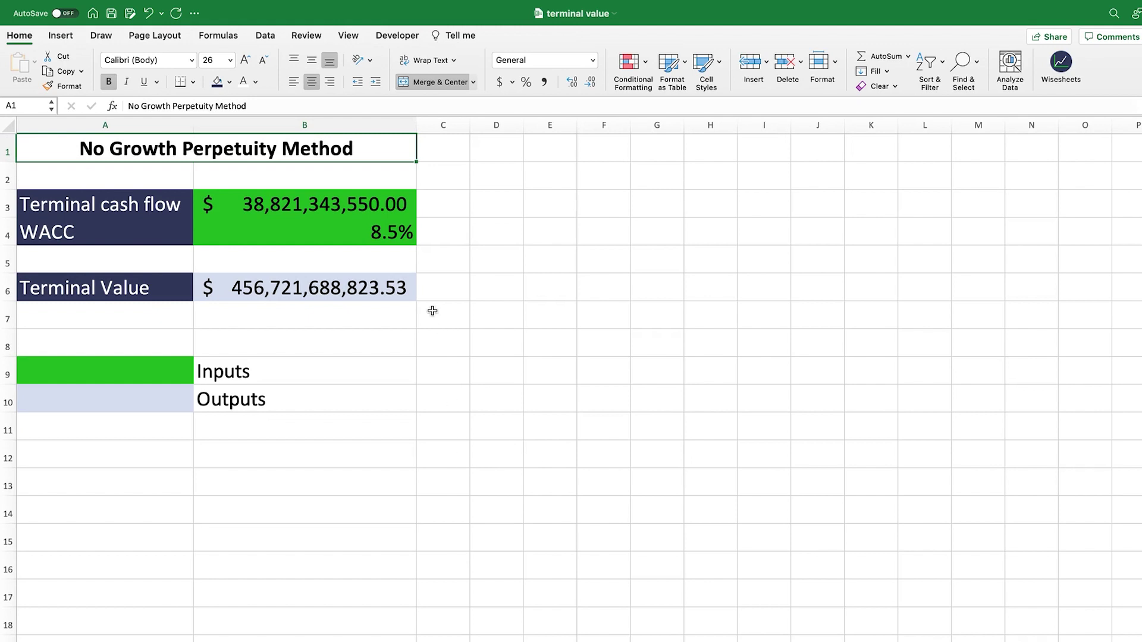
click(365, 206)
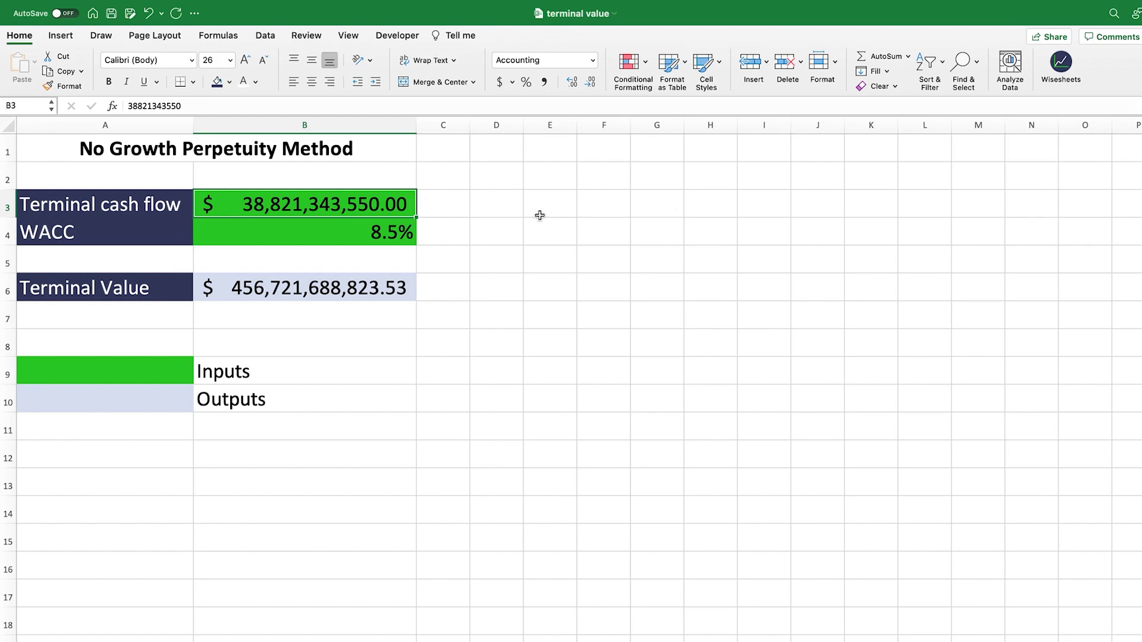
drag(404, 202, 925, 212)
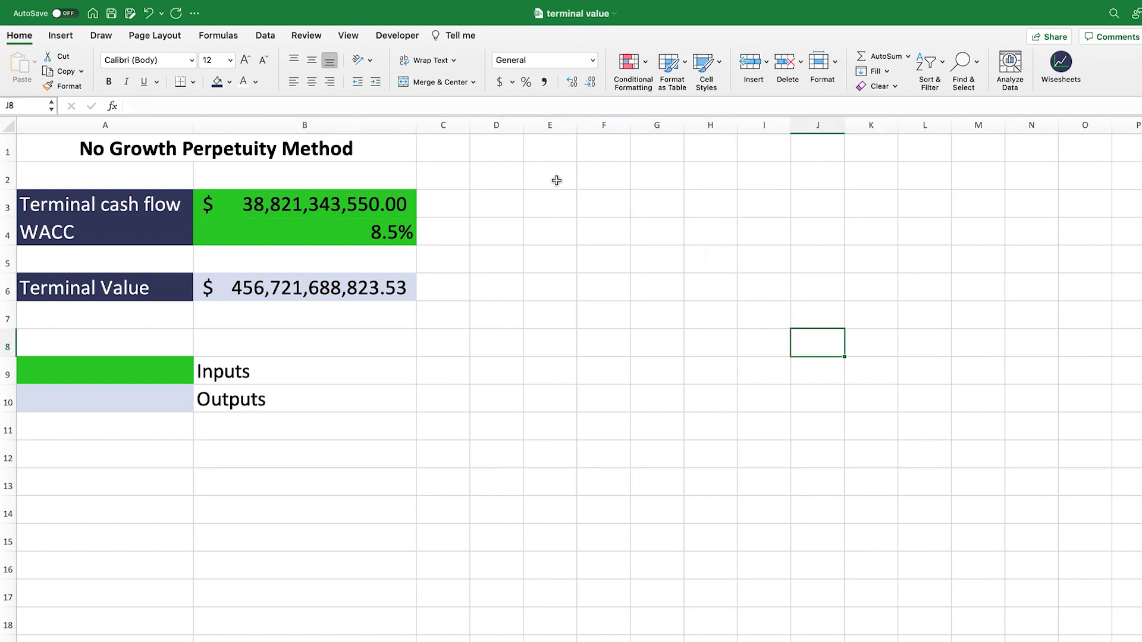
Step: Enter the headers year 0 in E2 and year 1 in F2, and fill the series across to year 6 in K2
click(556, 180)
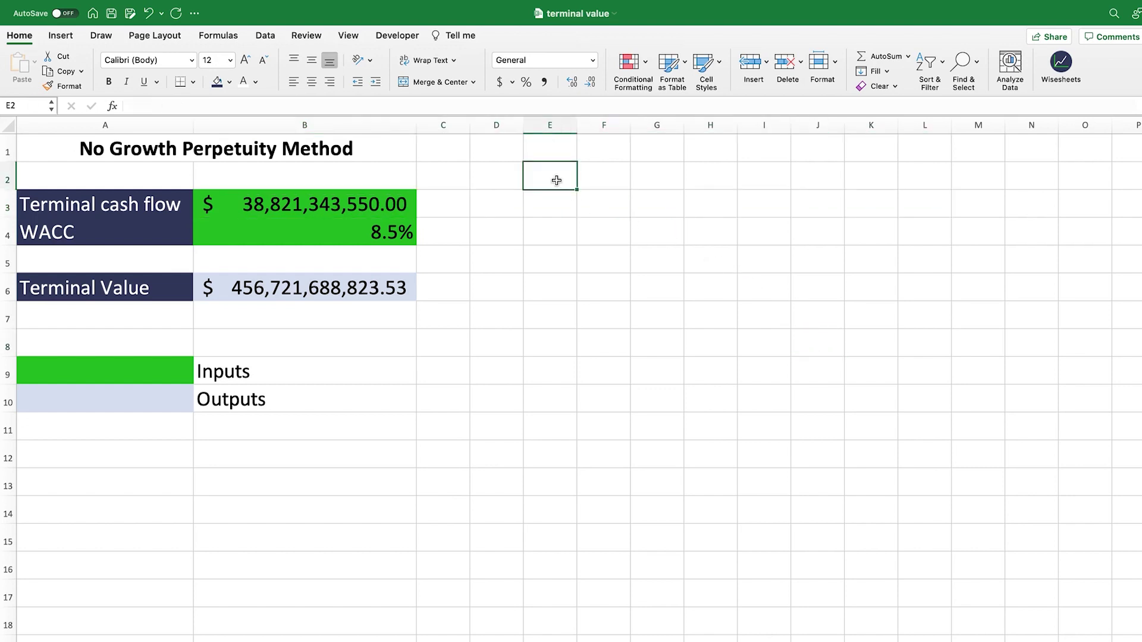
text(year 0)
key(Return)
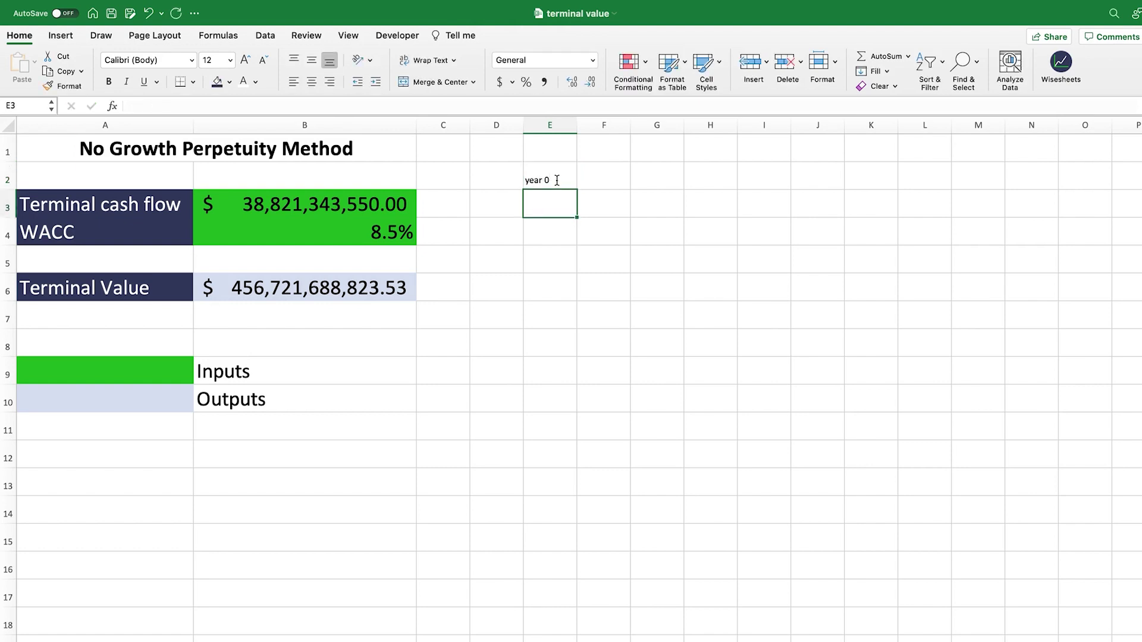
key(Up)
key(Right)
text(year )
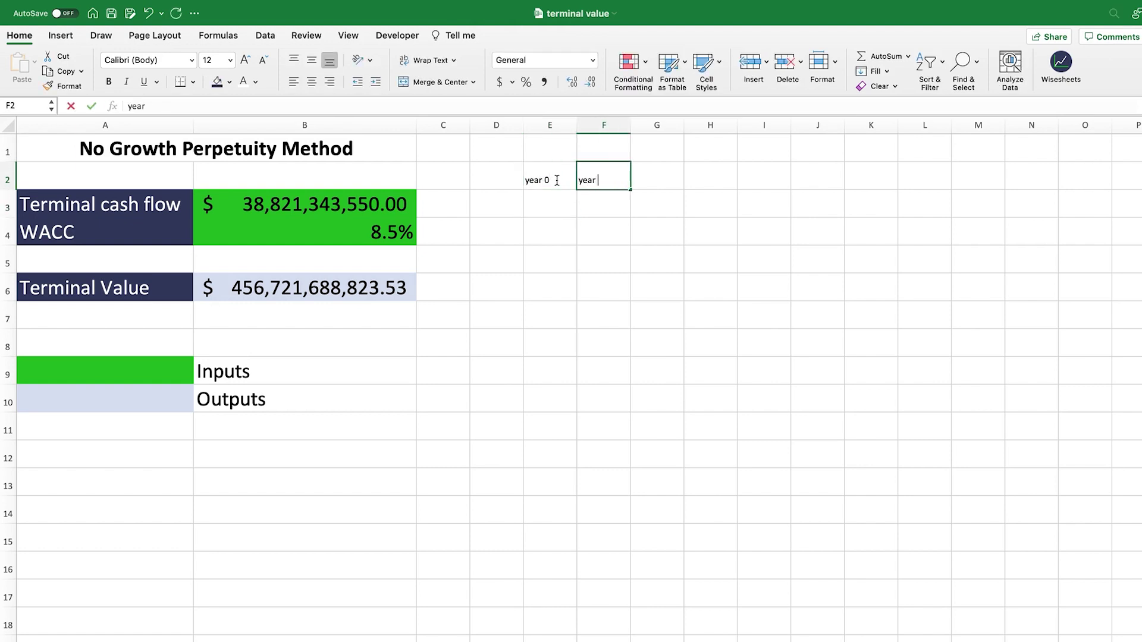
text(1)
key(Tab)
click(602, 175)
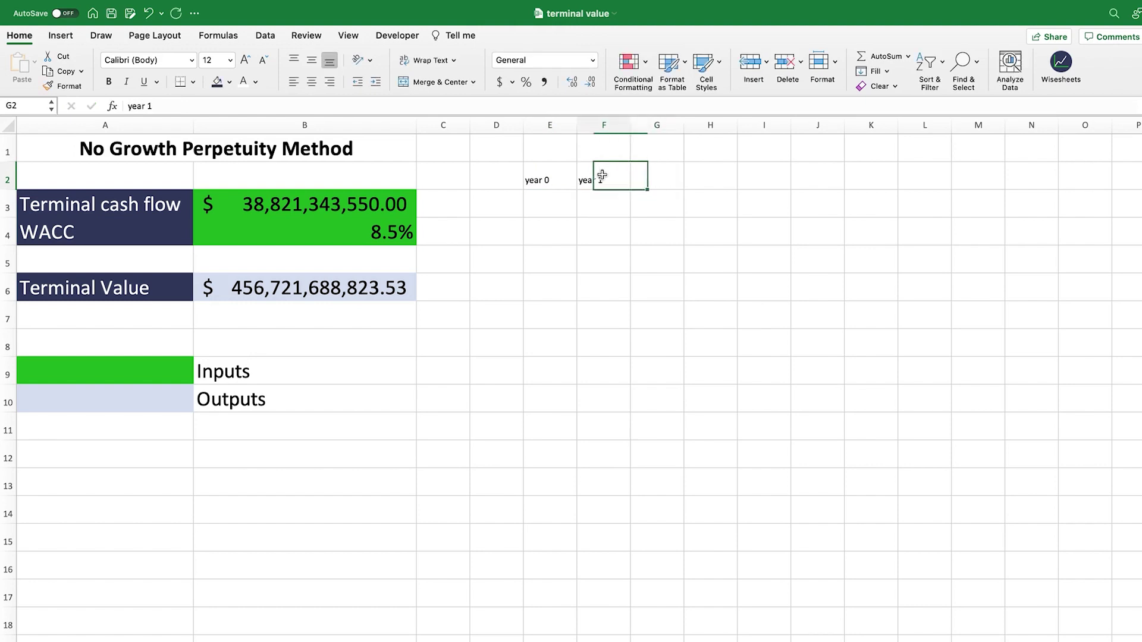
drag(630, 189, 898, 189)
click(808, 302)
Step: Copy the terminal cash flow from B3 into E3 without its formatting and fill it across to K3 under year 6
click(369, 211)
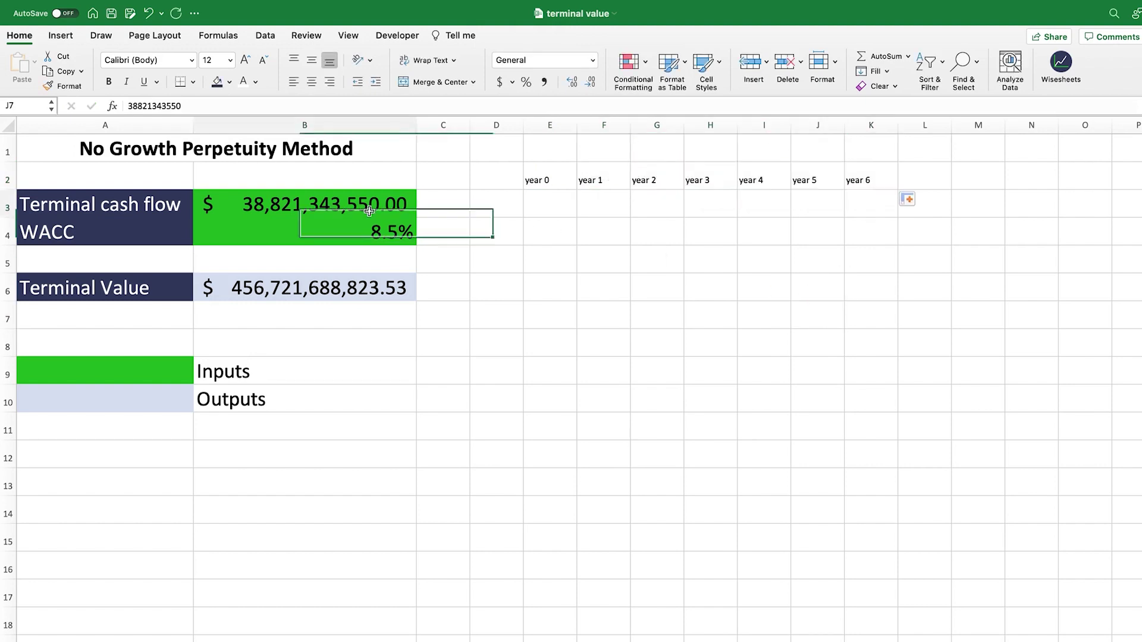
key(super+c)
click(548, 208)
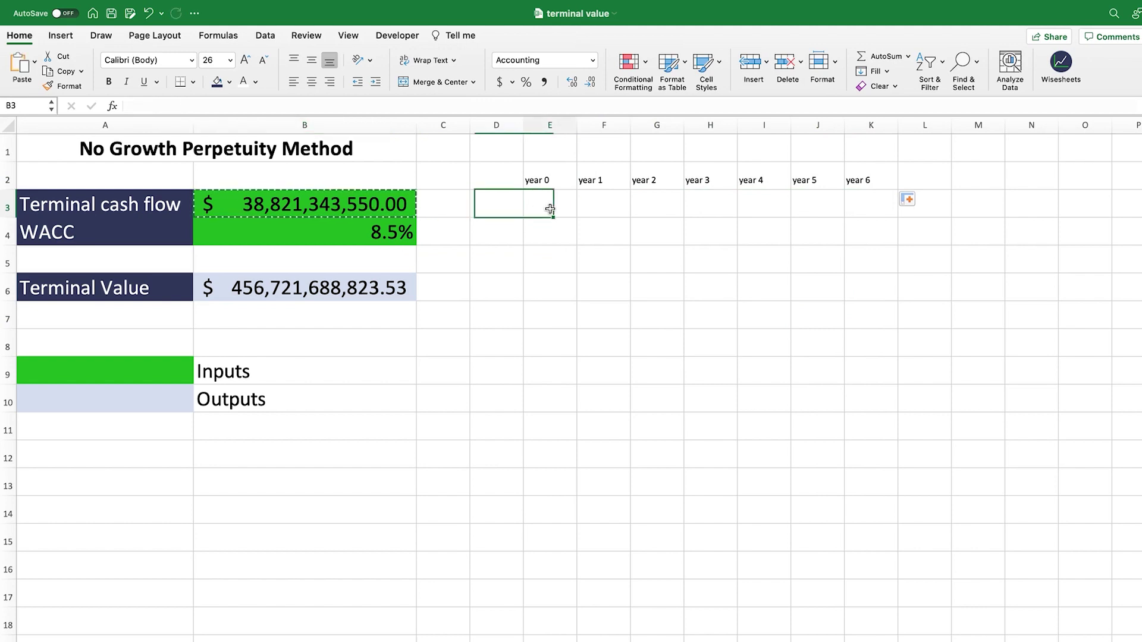
key(super+shift+v)
drag(577, 217, 872, 208)
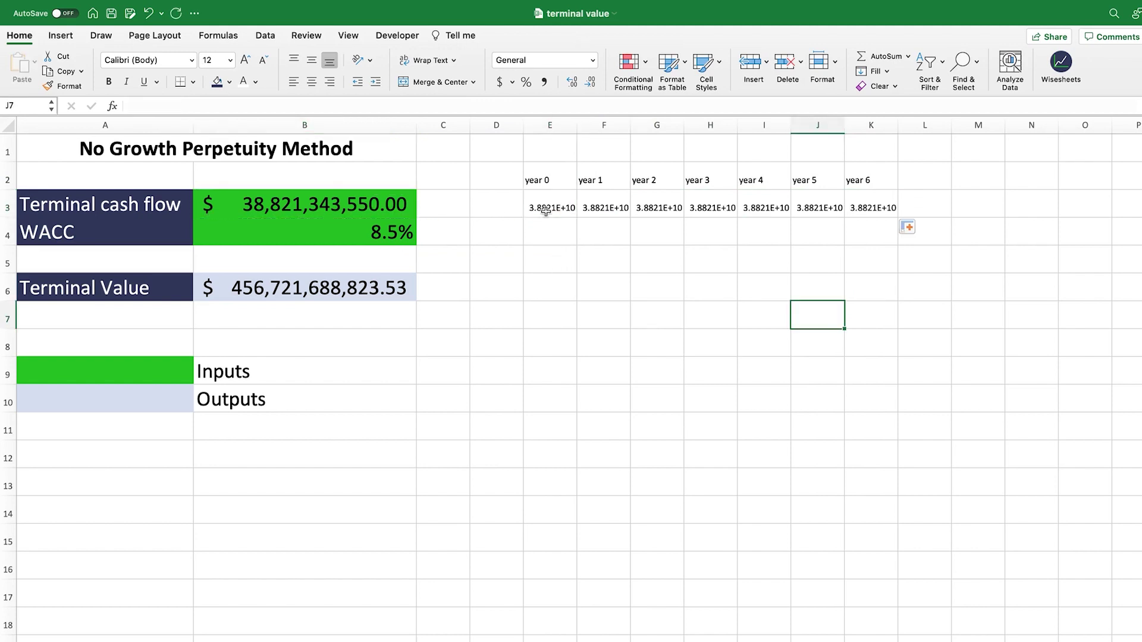
click(552, 209)
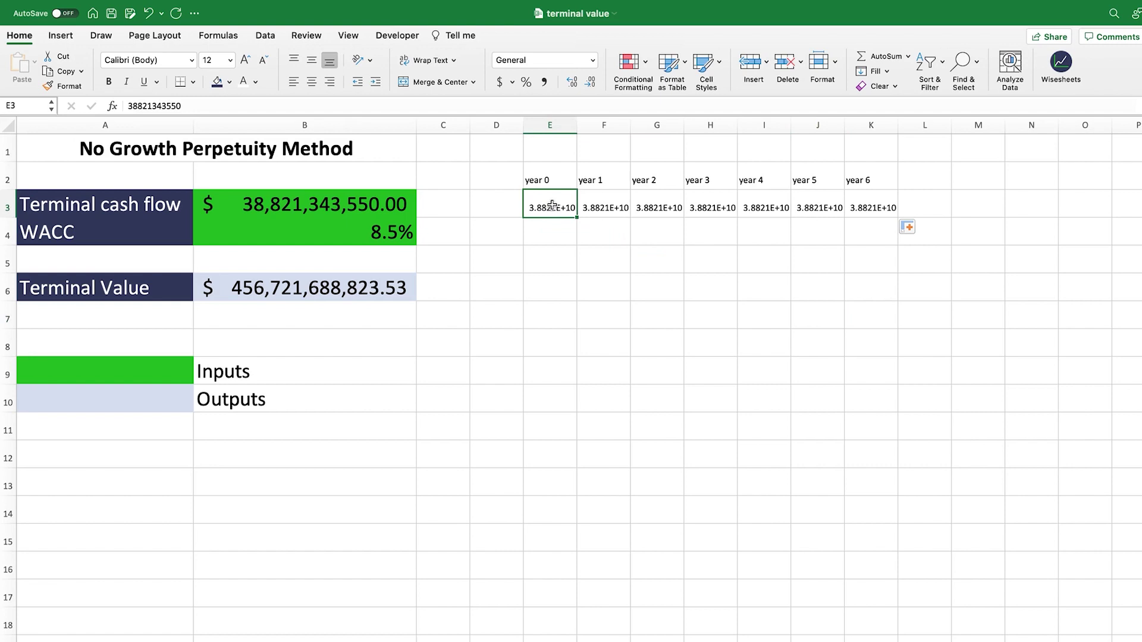
drag(552, 210, 1074, 213)
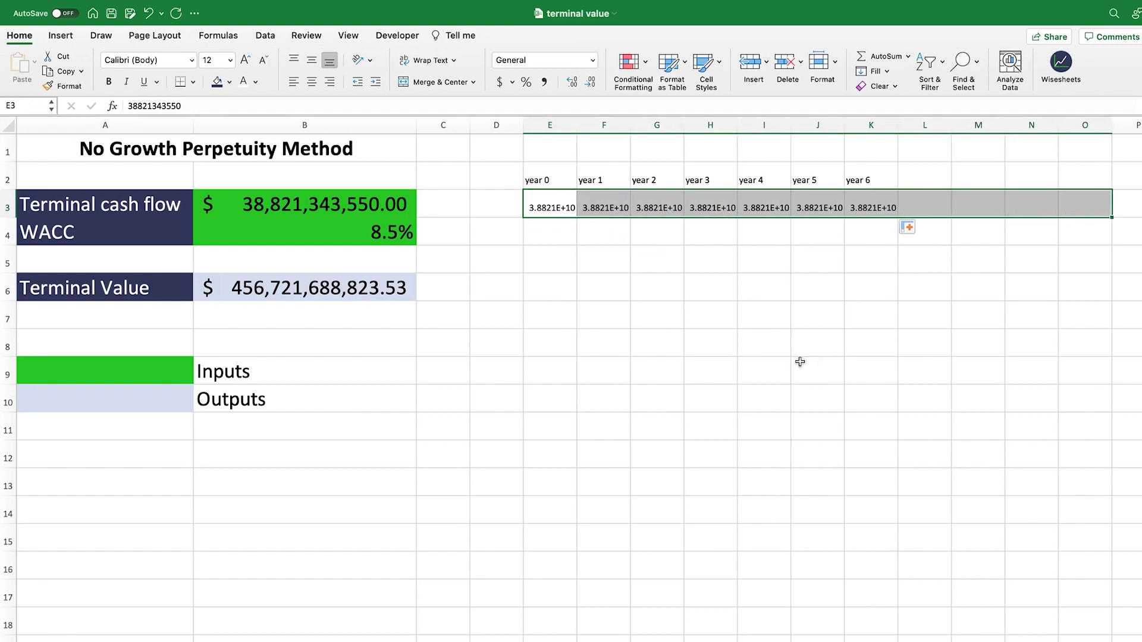
click(772, 343)
Step: Delete the year headers and the cash flows beneath them in E2:K3
drag(530, 177, 868, 205)
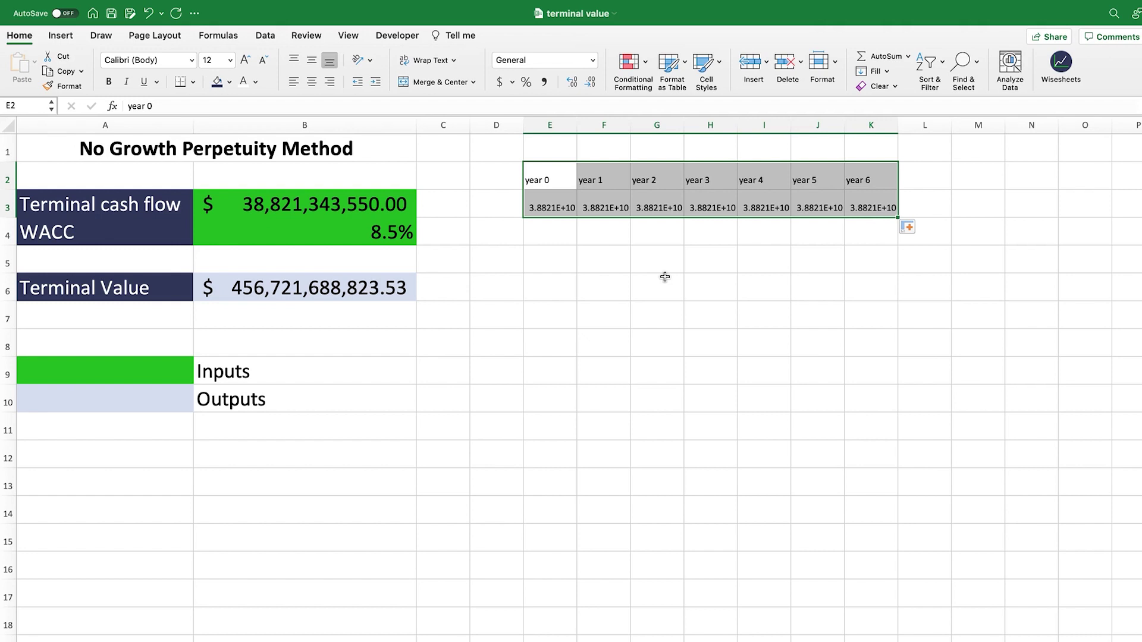
key(Delete)
click(667, 281)
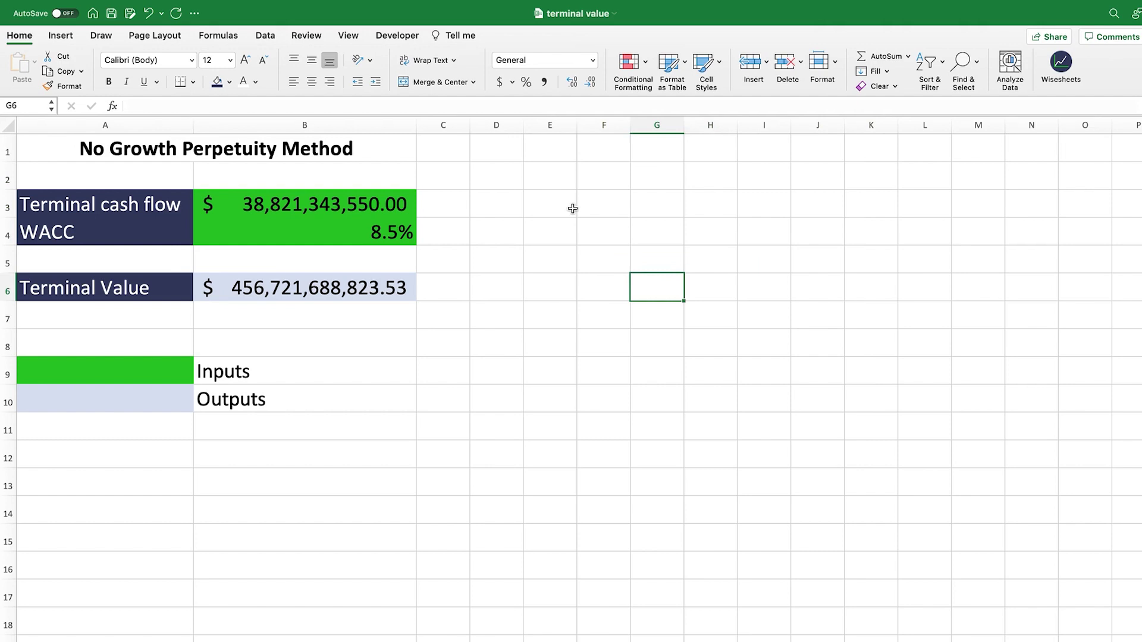
Step: Examine the terminal cash flow and WACC inputs of the no-growth model and the input colour in the legend
click(344, 199)
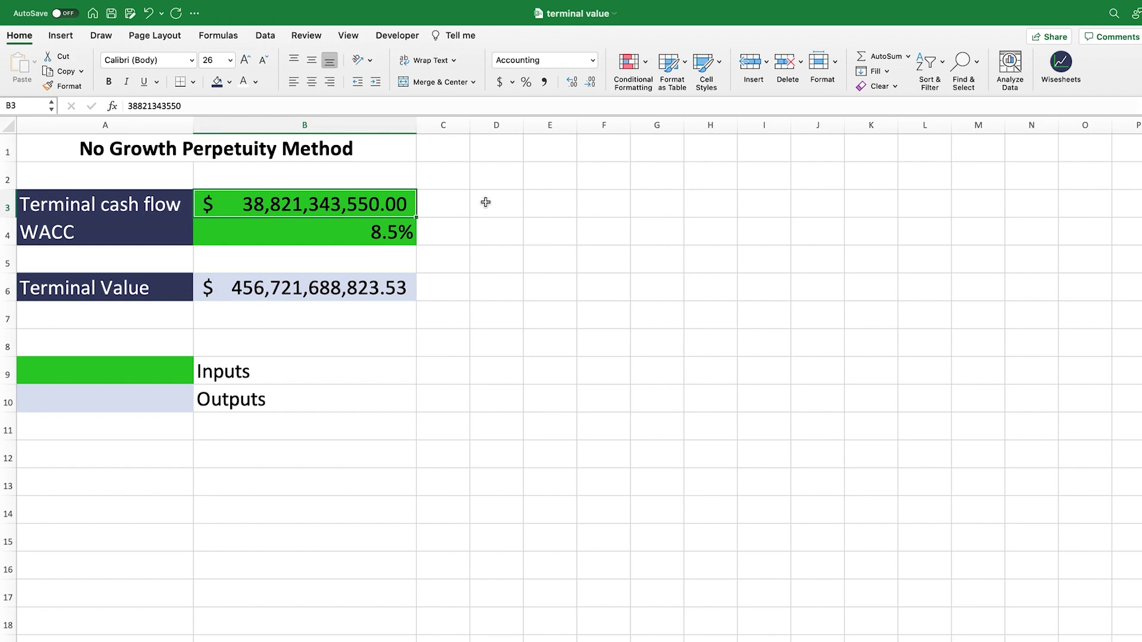
drag(458, 213, 887, 213)
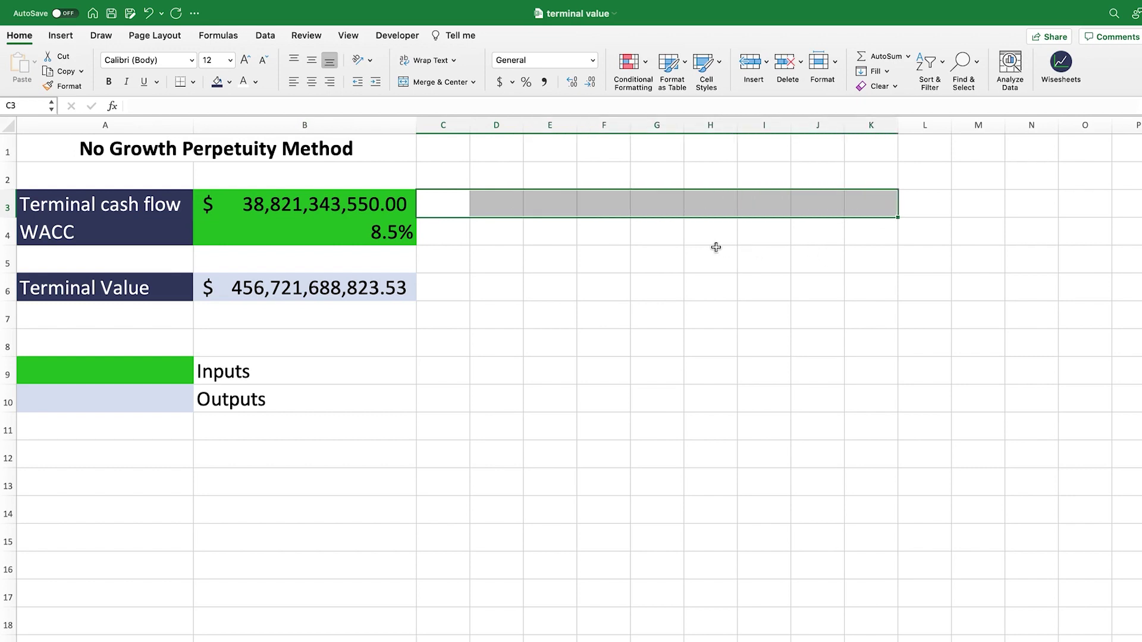
click(66, 235)
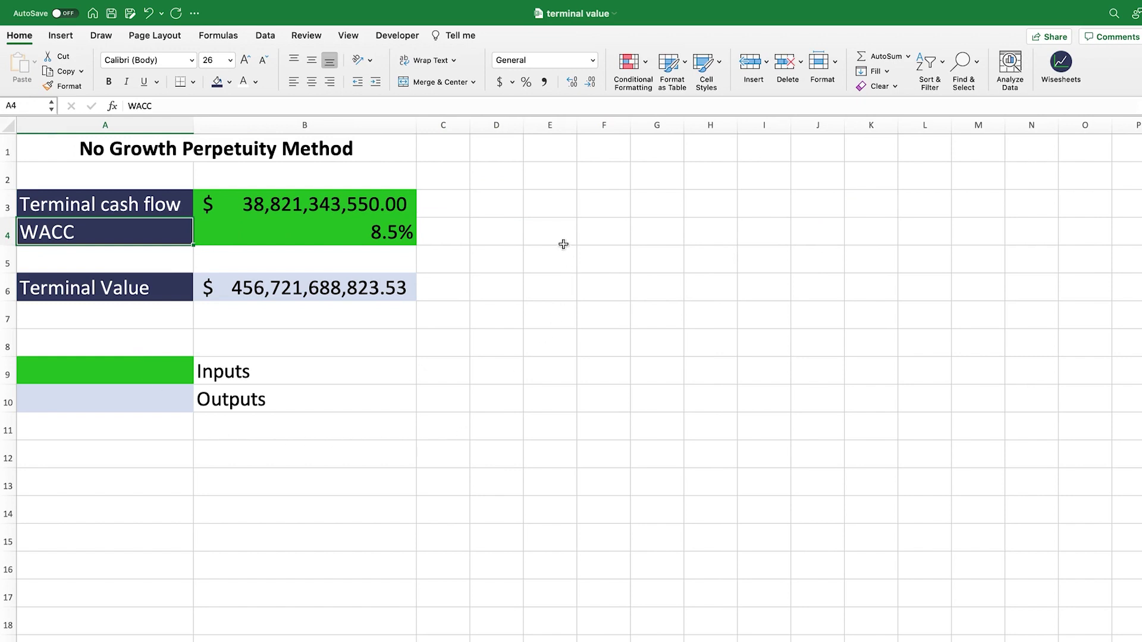
drag(512, 201, 1047, 200)
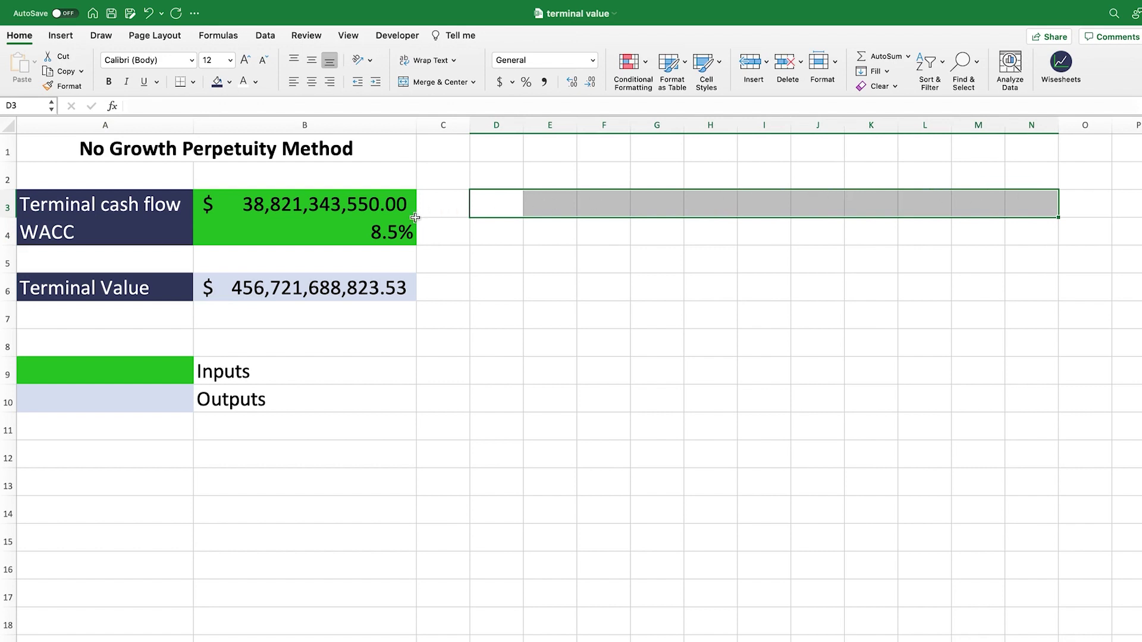
click(386, 231)
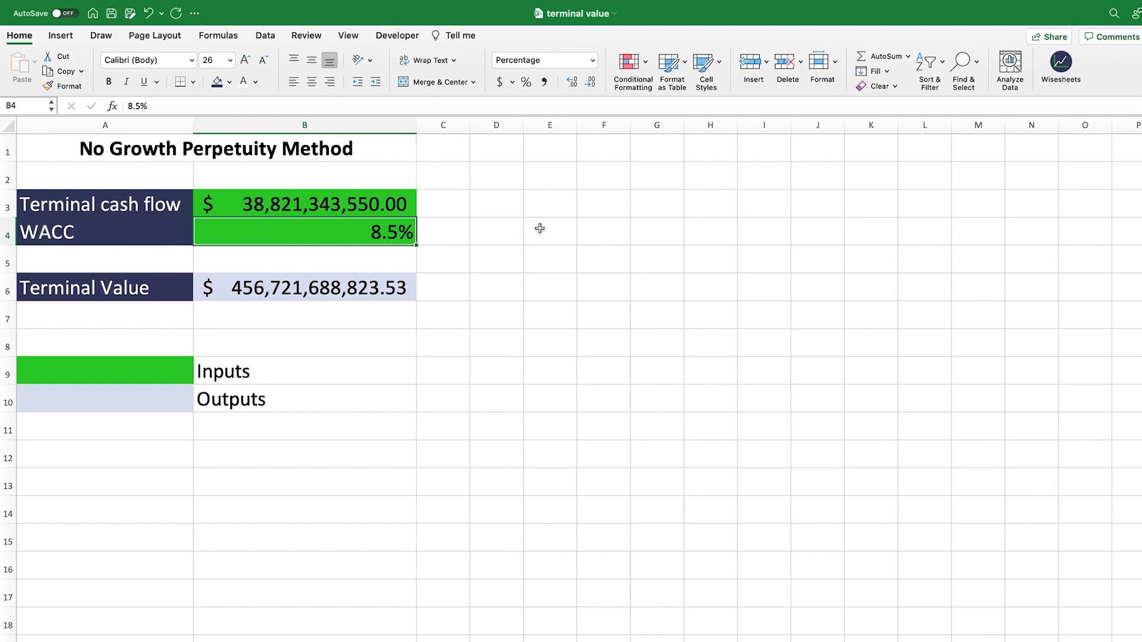
click(377, 206)
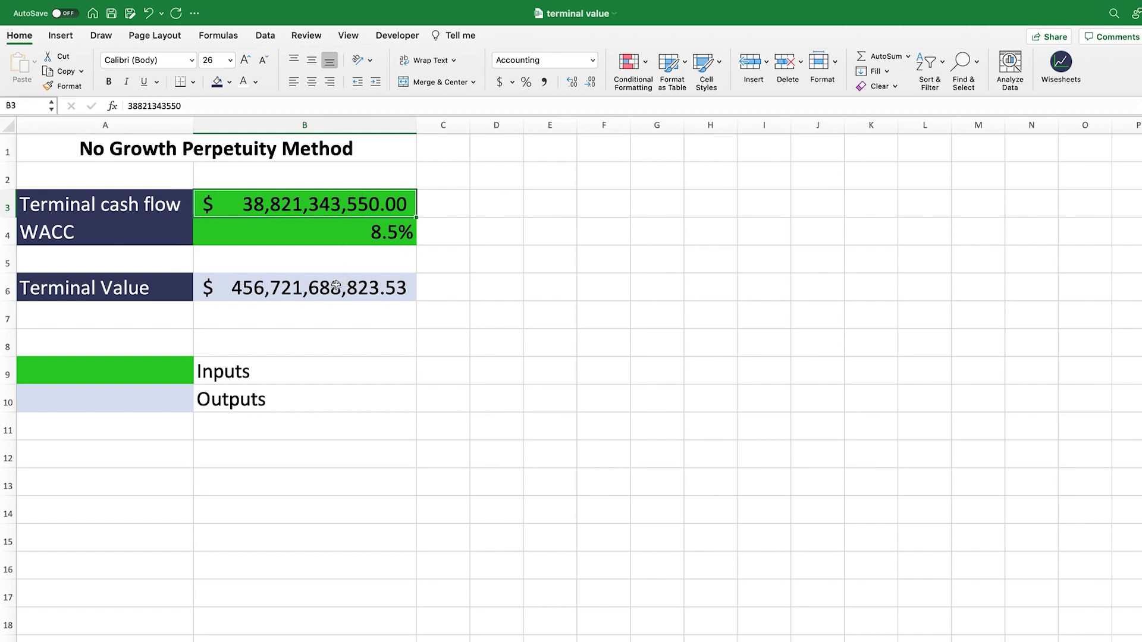
click(185, 370)
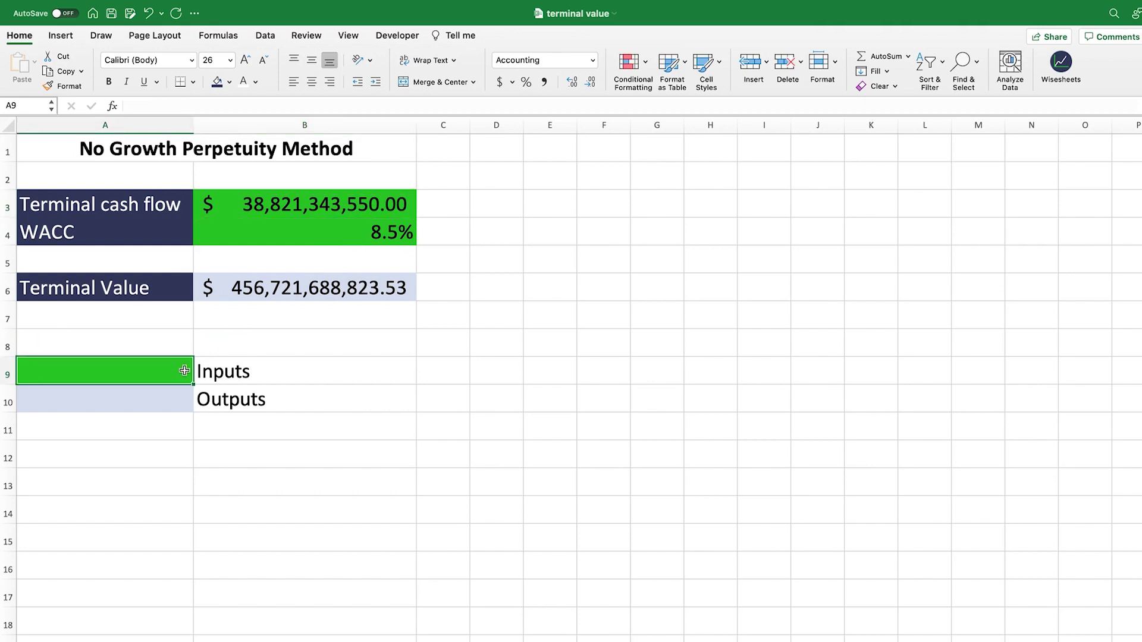
Step: Inspect the Terminal Value formula in B6 and the input cells it refers to
click(271, 288)
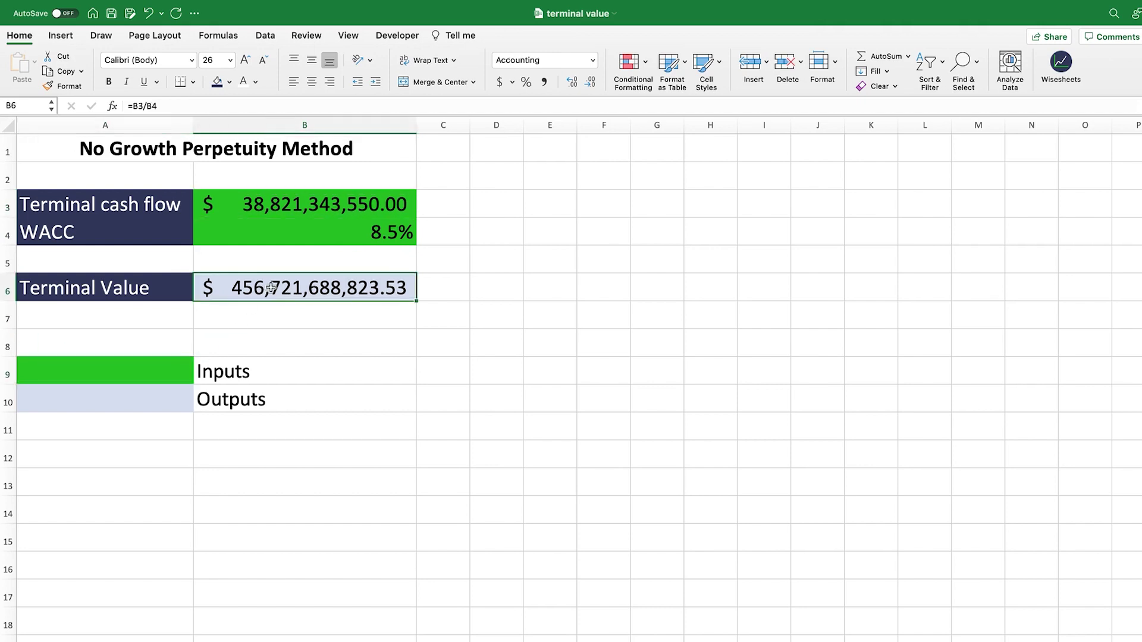
click(199, 105)
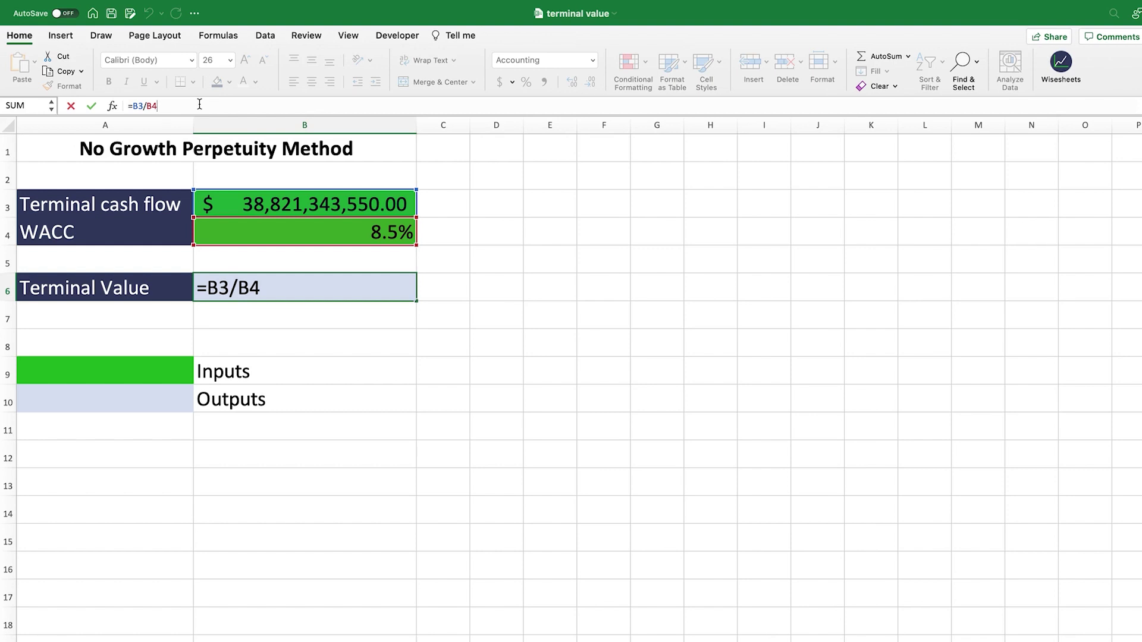
key(Return)
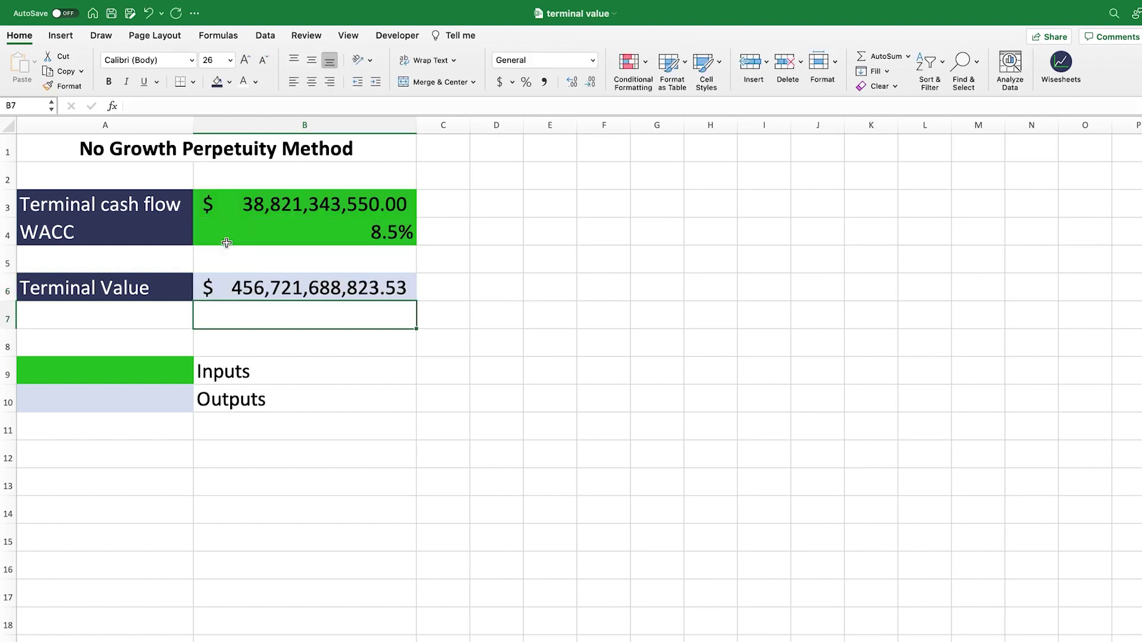
click(277, 284)
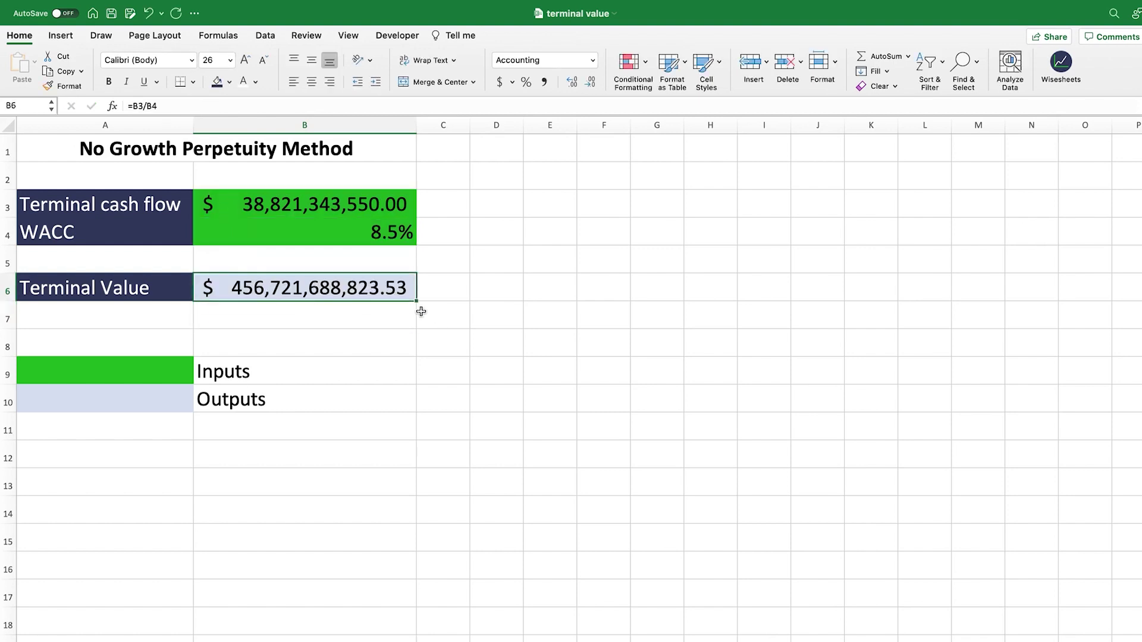
drag(423, 311, 286, 311)
click(363, 295)
click(153, 296)
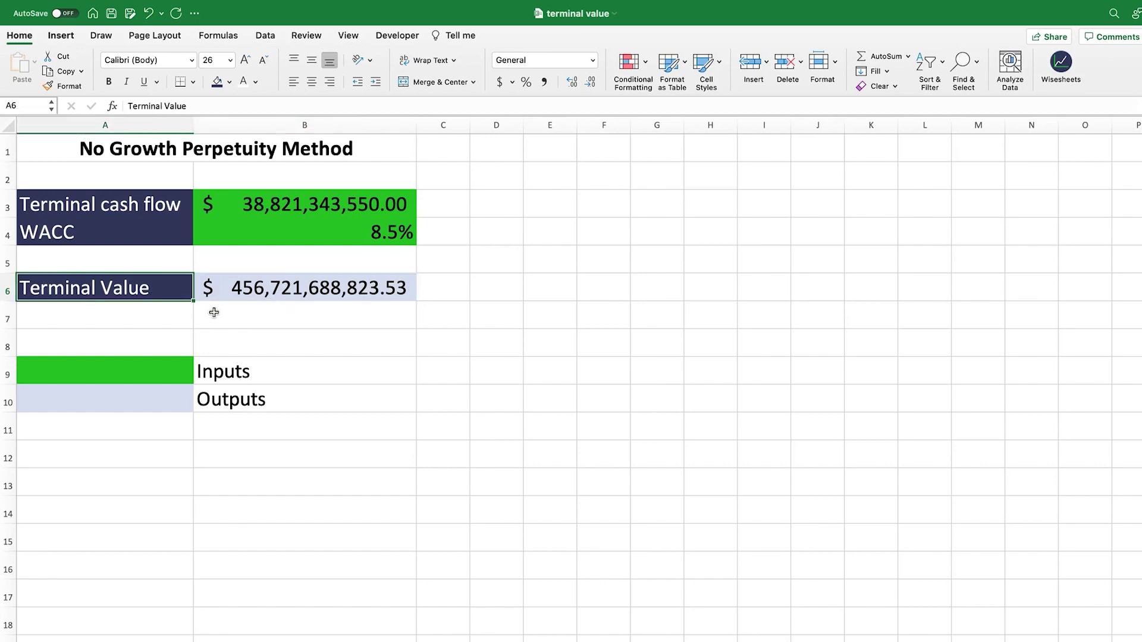
click(254, 292)
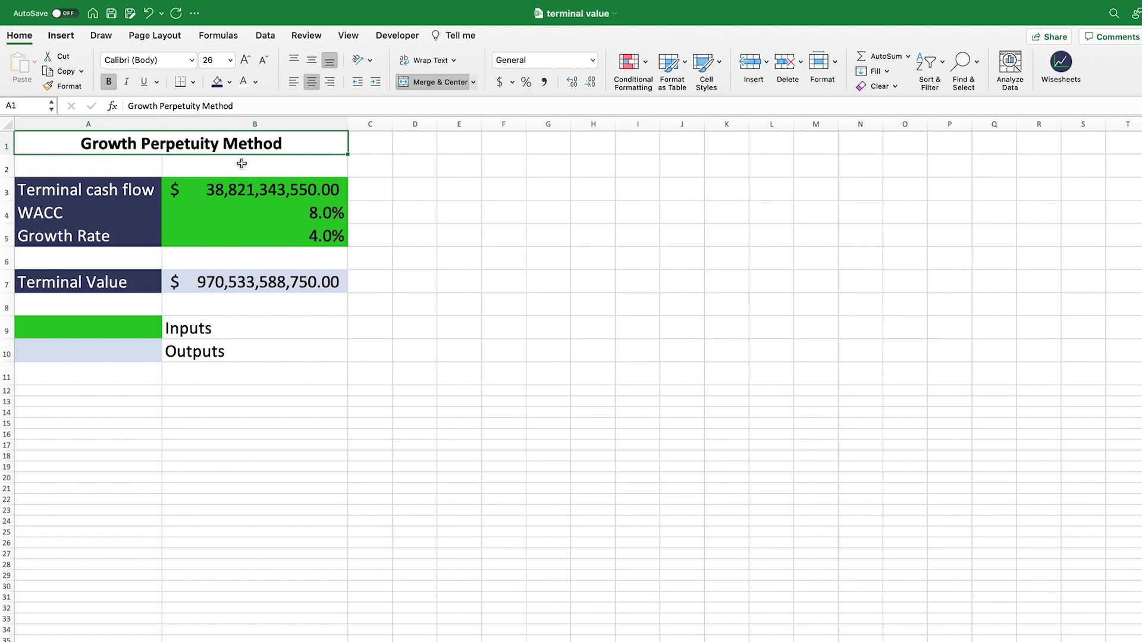
Step: On the Growth Perpetuity Method sheet, enter year 0 in E2 and year 1 in F2, and fill the series across to year 9 in N2
click(470, 169)
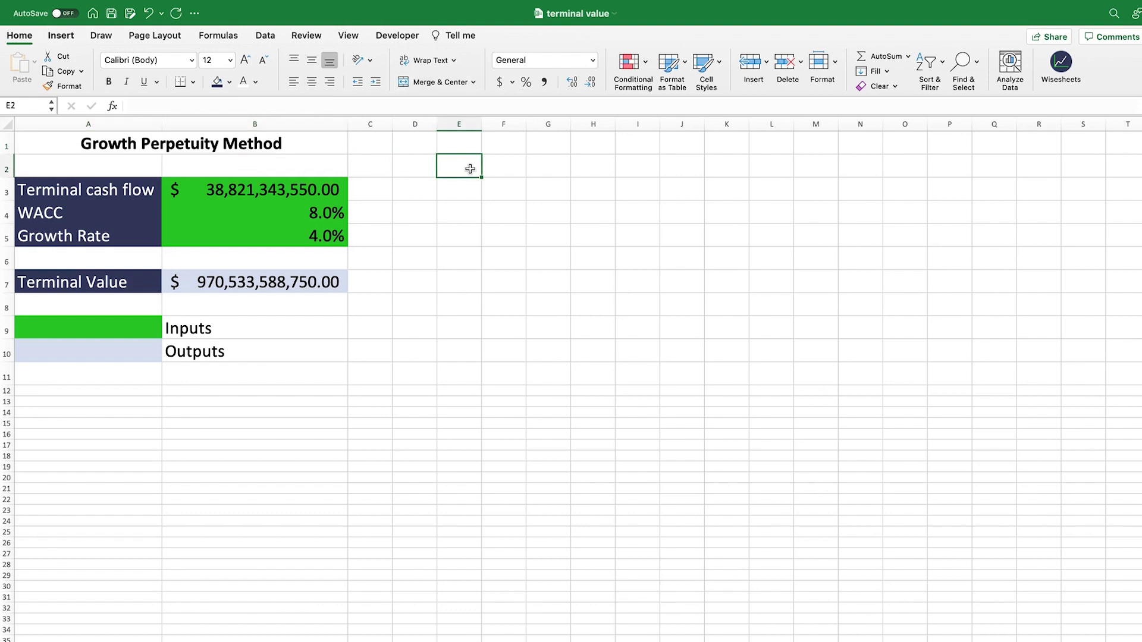
text(year)
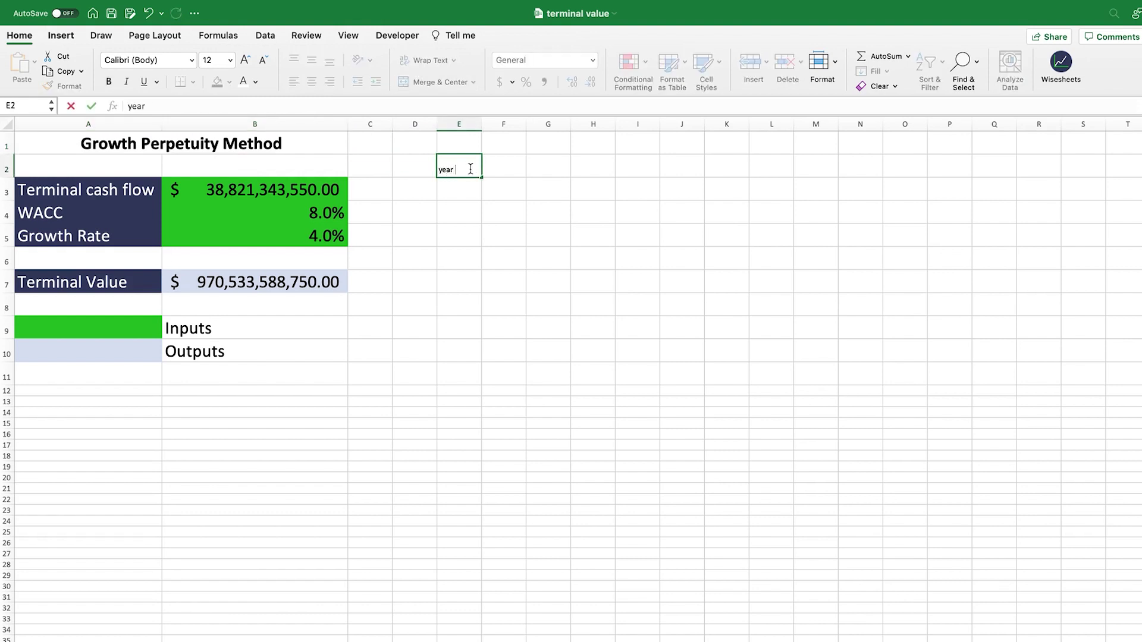
text( 0)
key(Tab)
text(year)
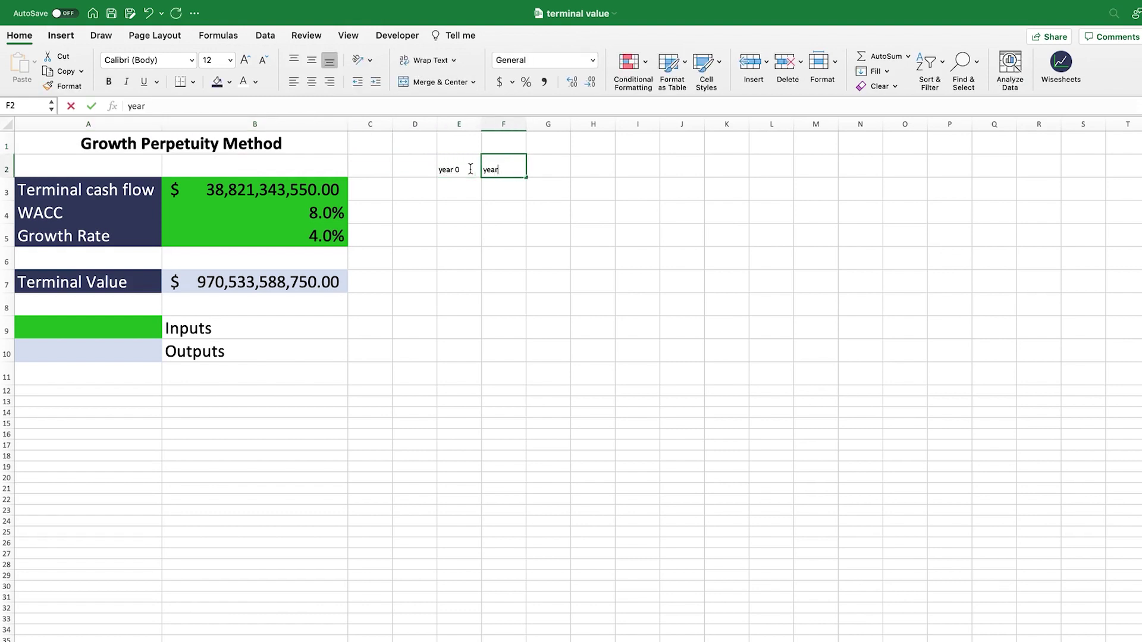
text( 1)
key(Tab)
click(498, 171)
drag(525, 176, 887, 188)
Step: Copy the terminal cash flow from B3 into E3 under year 0, pasting only the value
click(283, 195)
key(super+c)
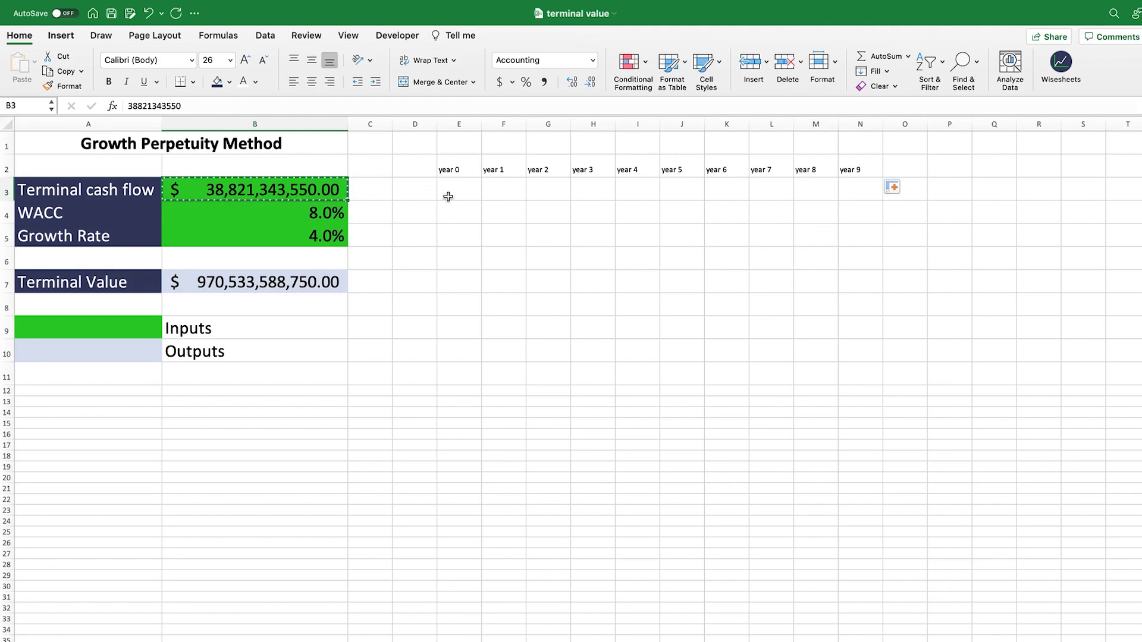
click(461, 192)
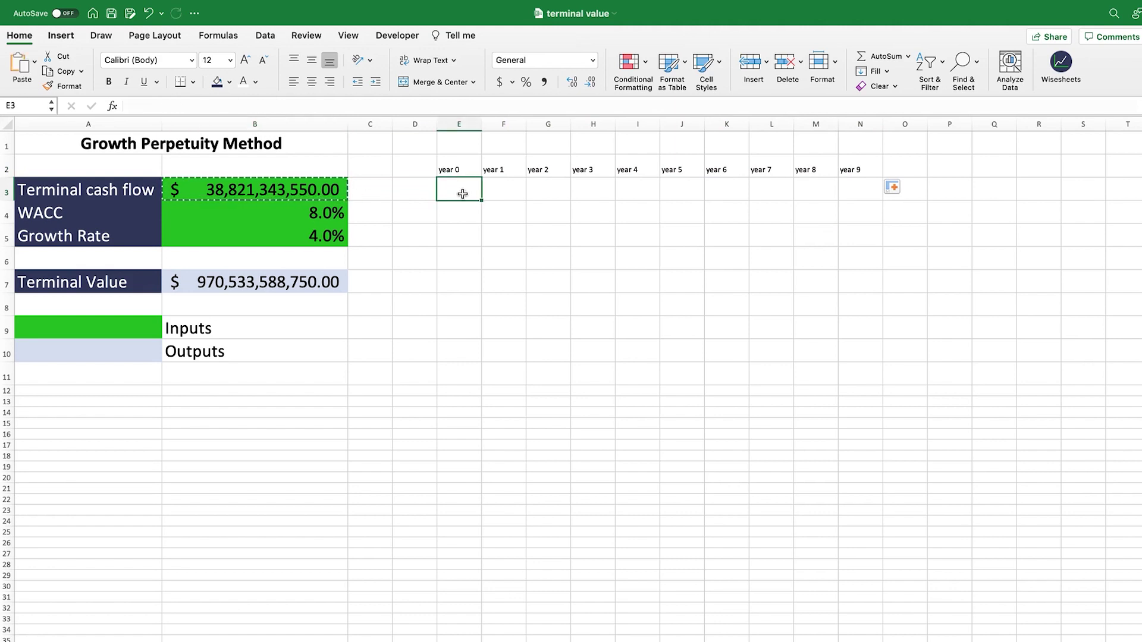
key(super+v)
click(494, 212)
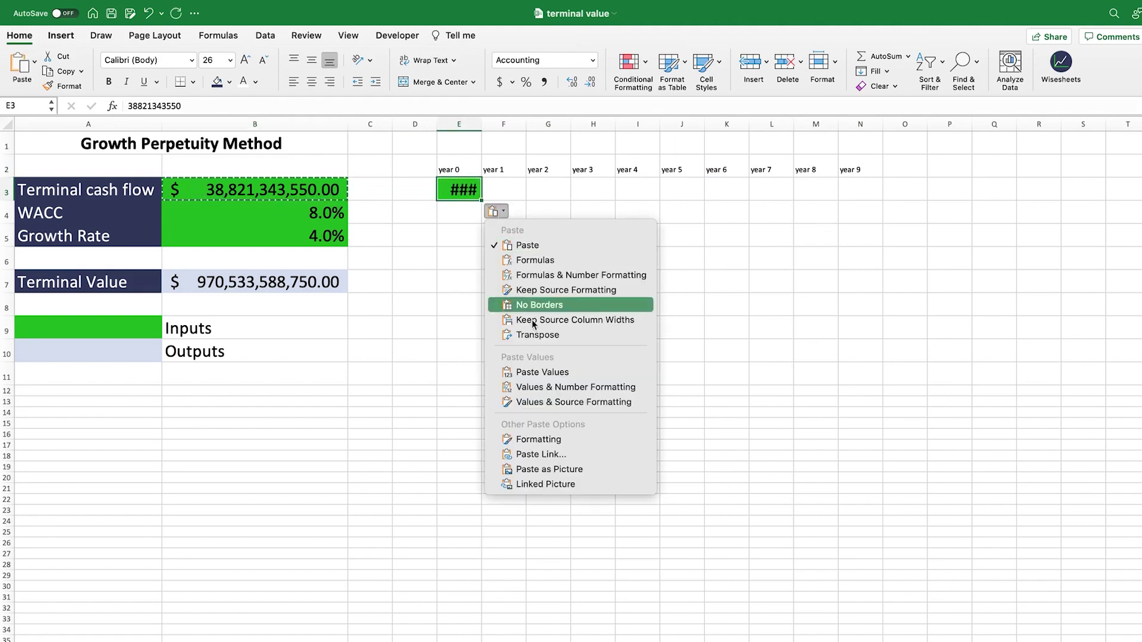
click(551, 371)
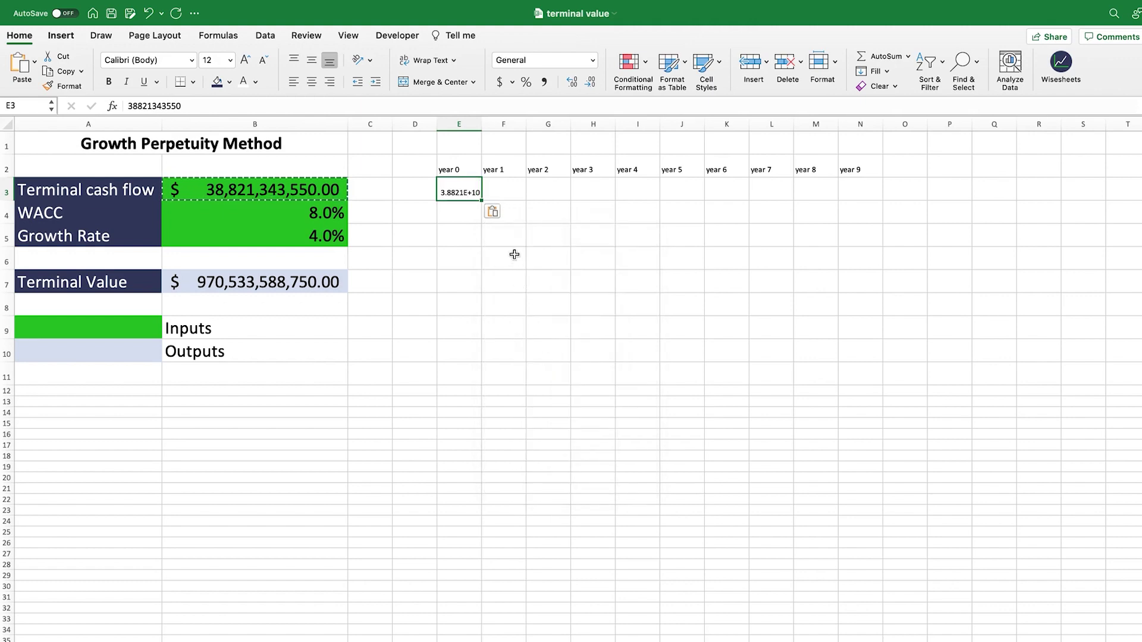
Step: Fill the year 0 cash flow in E3 across to year 9, and clear the copies in F3:N3
drag(481, 201, 597, 207)
drag(821, 210, 886, 210)
click(737, 299)
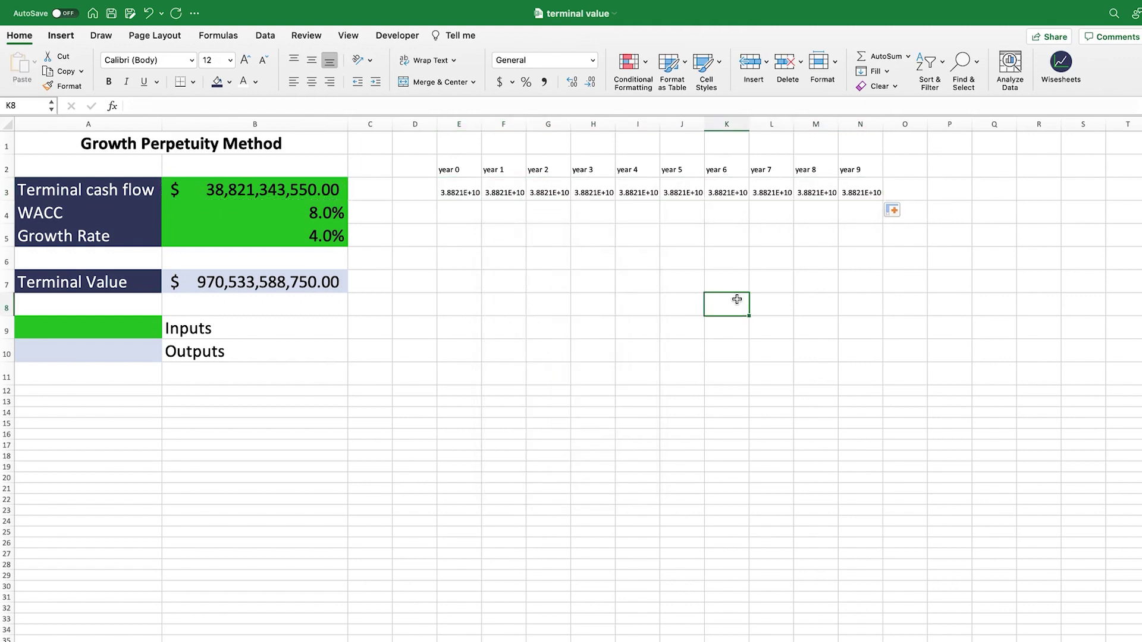
click(502, 192)
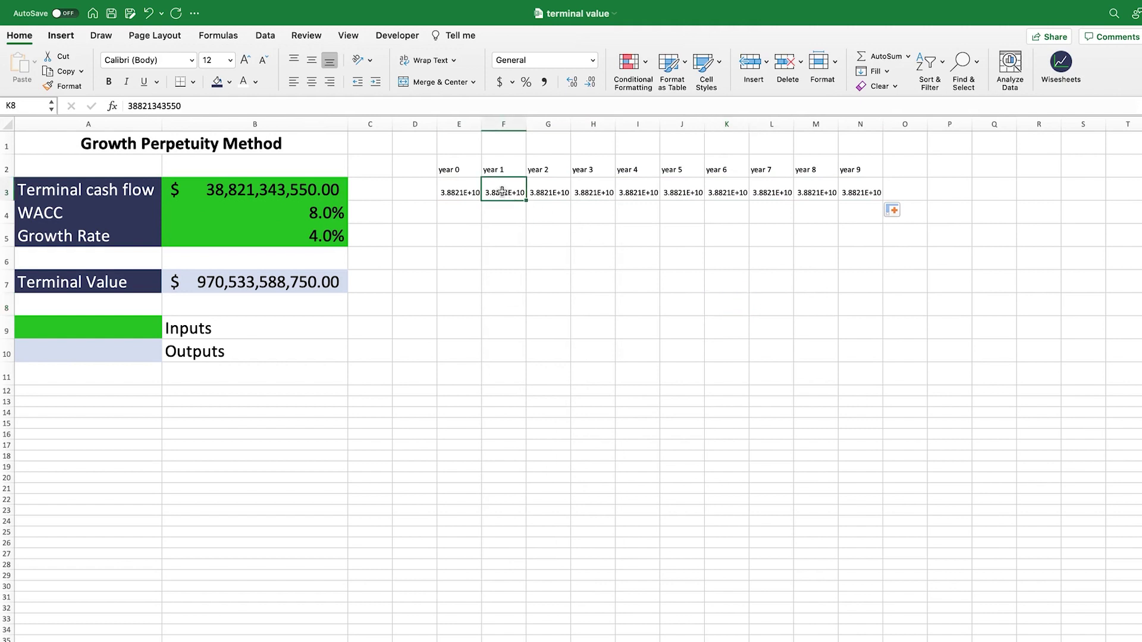
drag(522, 192, 862, 193)
key(Delete)
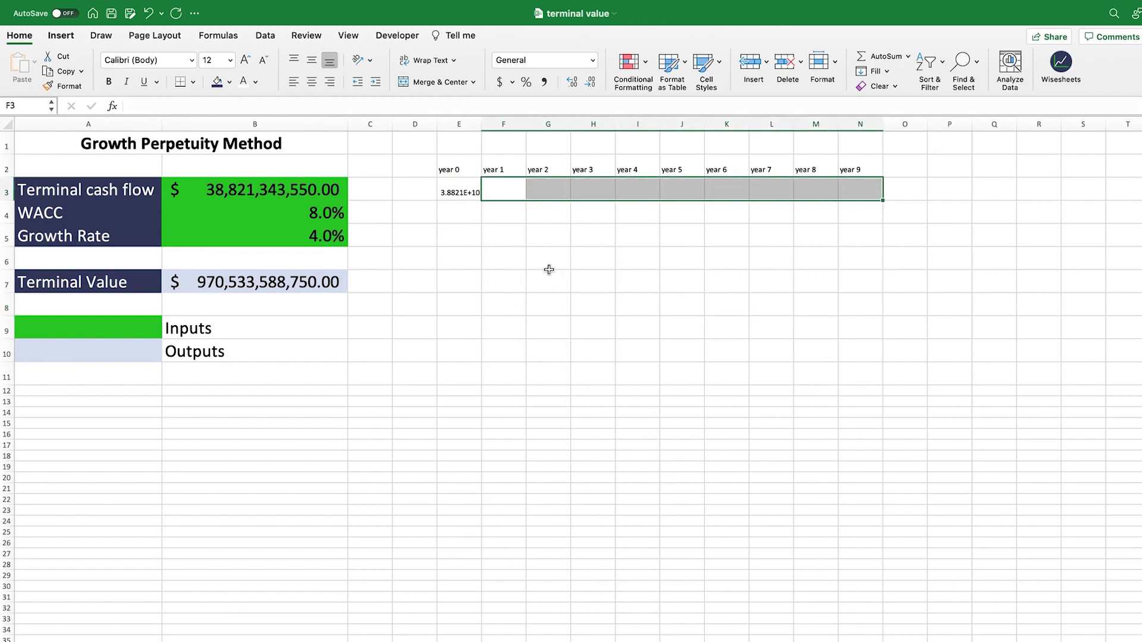
Step: Enter the formula =E3*(1+B5) in F3 to grow the year 0 cash flow by the growth rate
click(512, 191)
text(=)
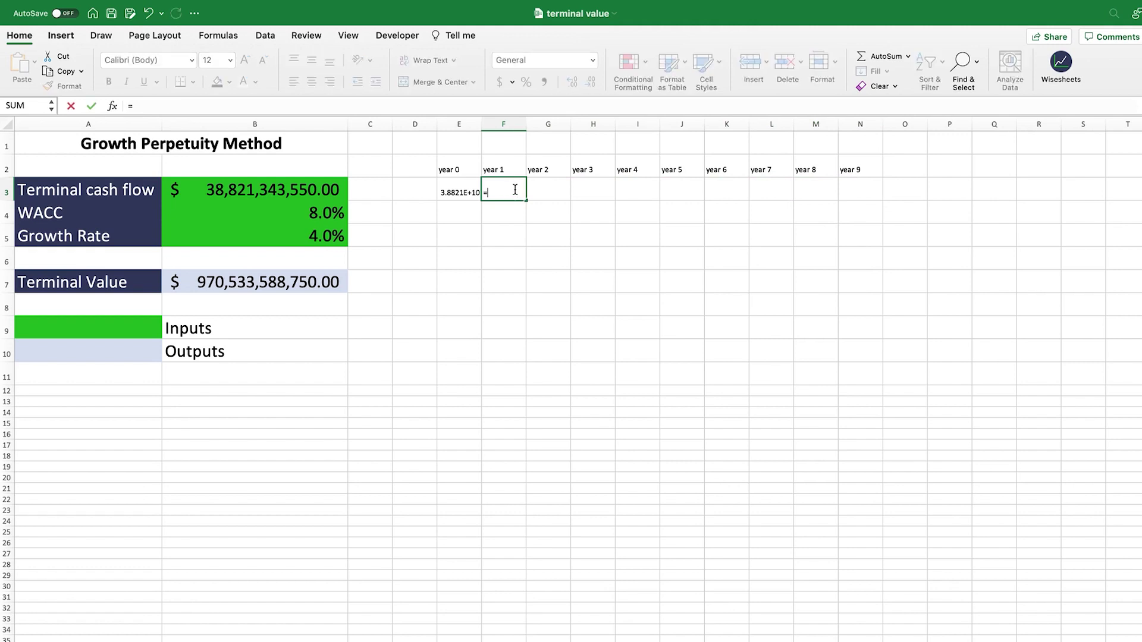
click(458, 185)
text(*)
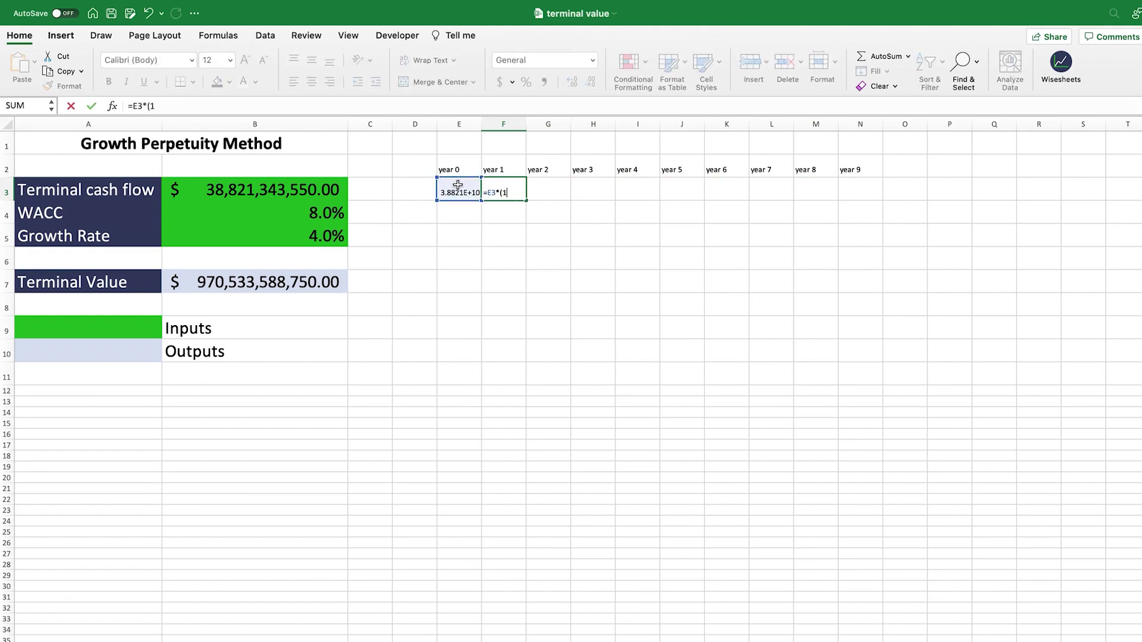
text((1+)
click(301, 239)
text())
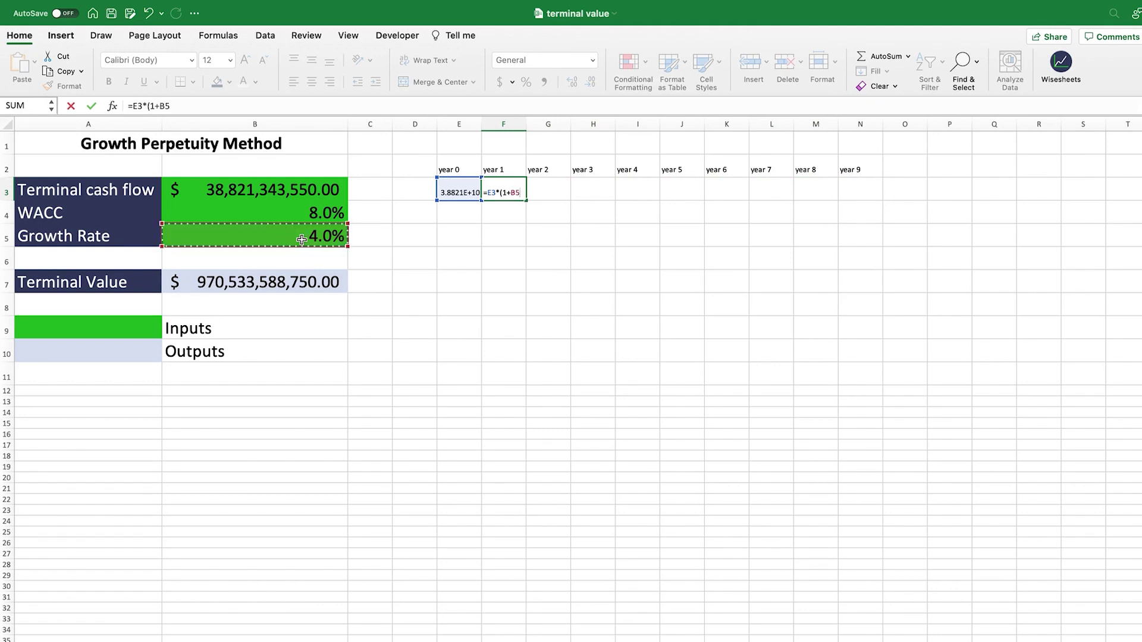
key(Return)
Step: Fill the year 1 formula from F3 across to year 9 and check the cell references in N3
click(486, 194)
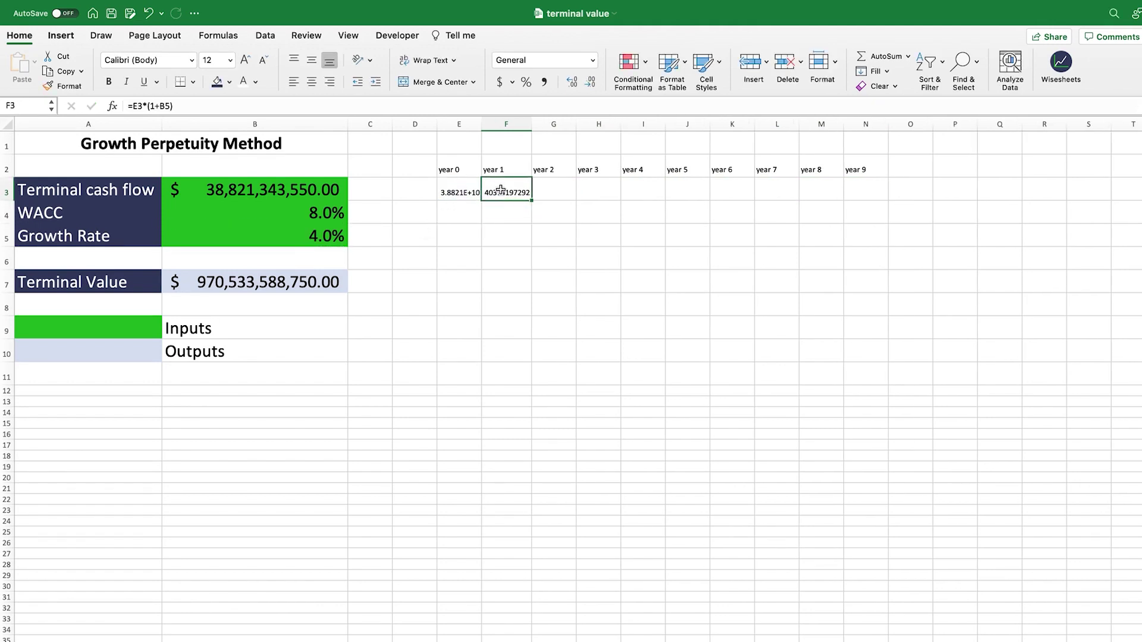
drag(531, 200, 881, 201)
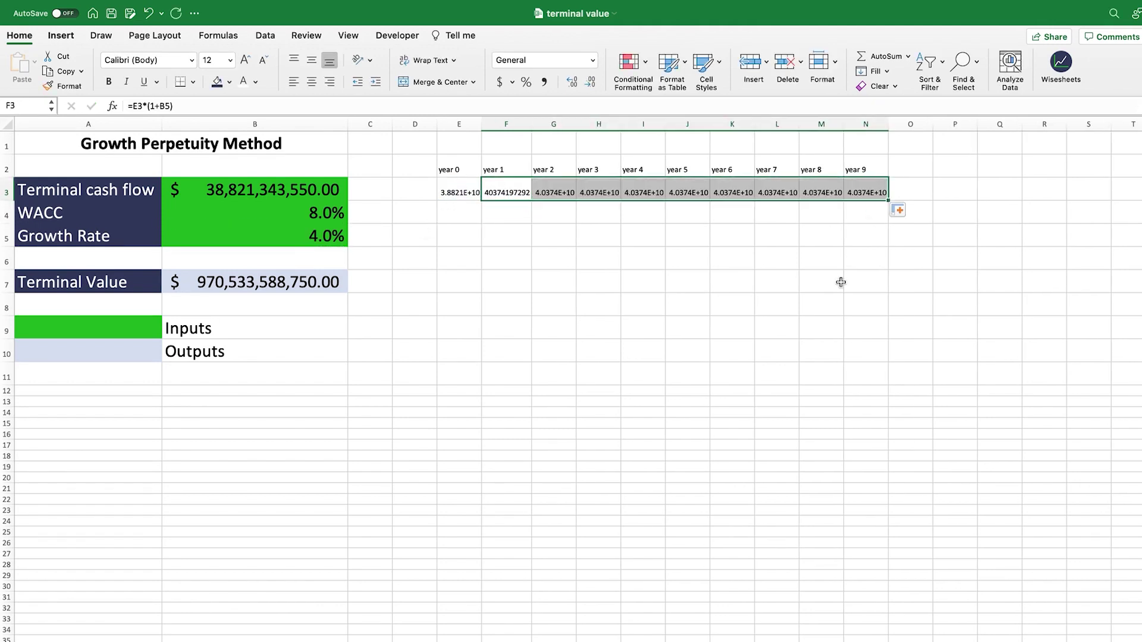
click(840, 280)
click(866, 193)
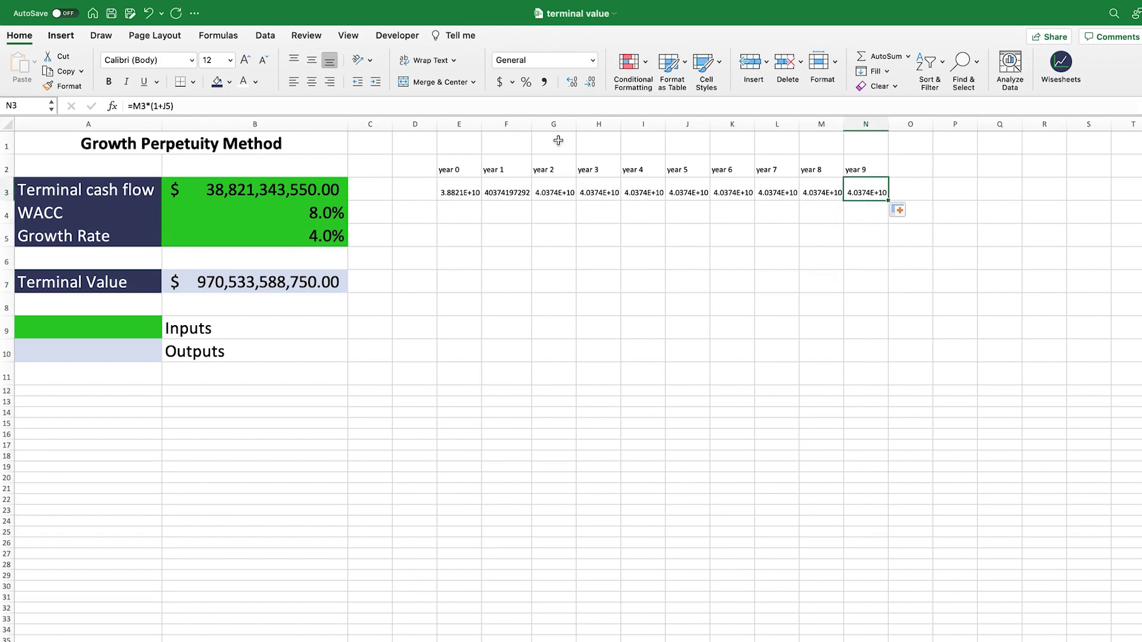
click(142, 105)
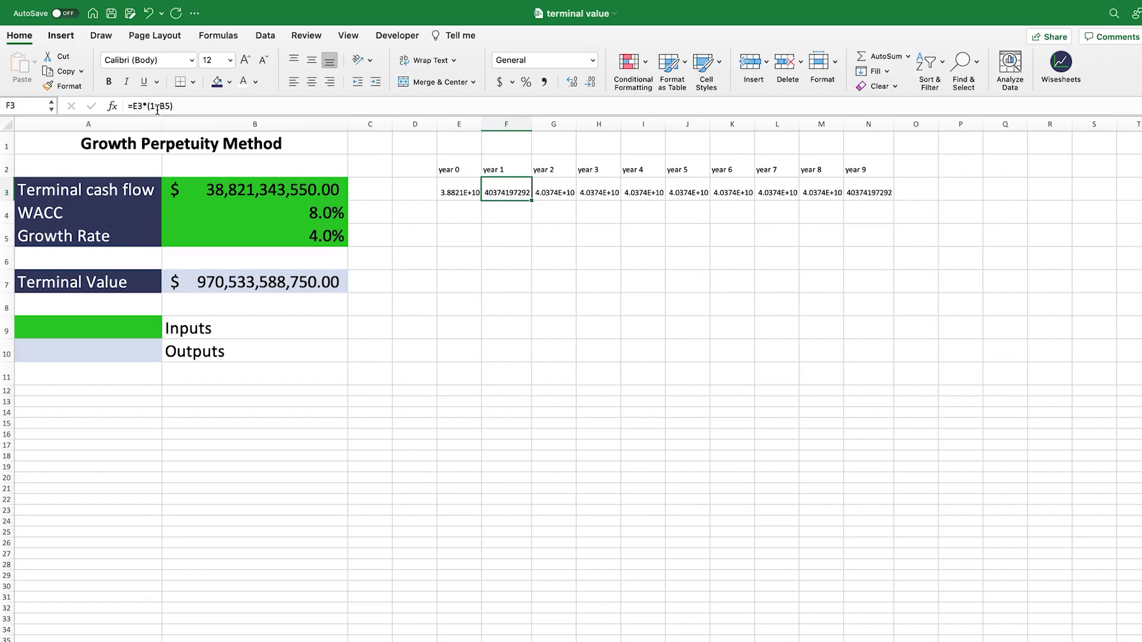
Step: Make the growth rate reference in F3 absolute as $B$5 and fill the formula across to year 9 in N3
click(161, 102)
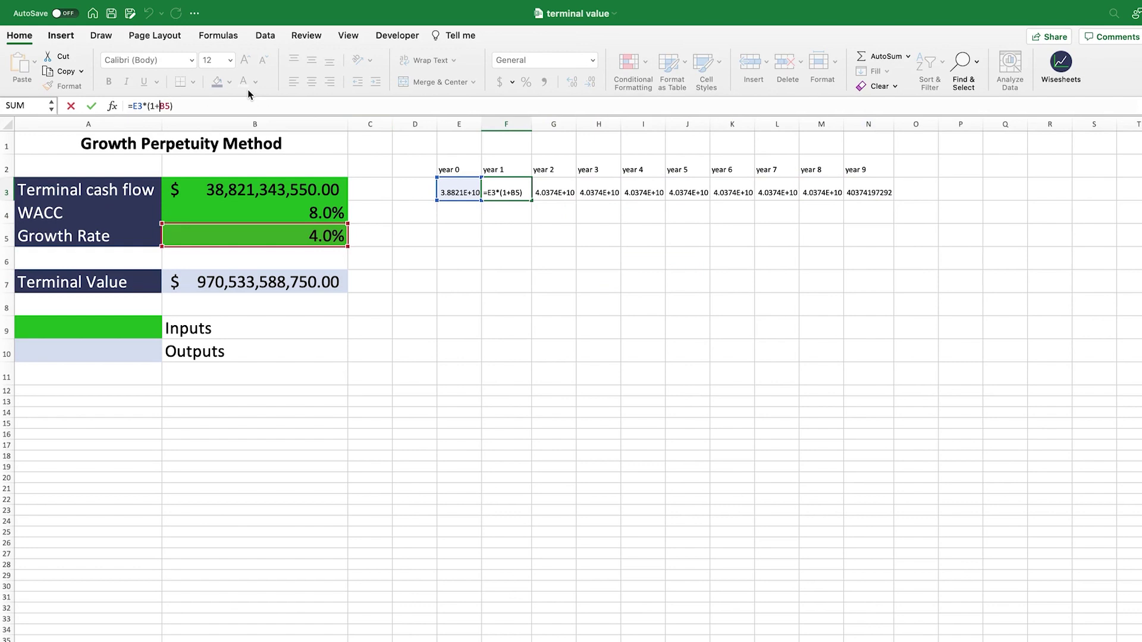
key(F4)
key(ctrl+Return)
drag(532, 200, 893, 199)
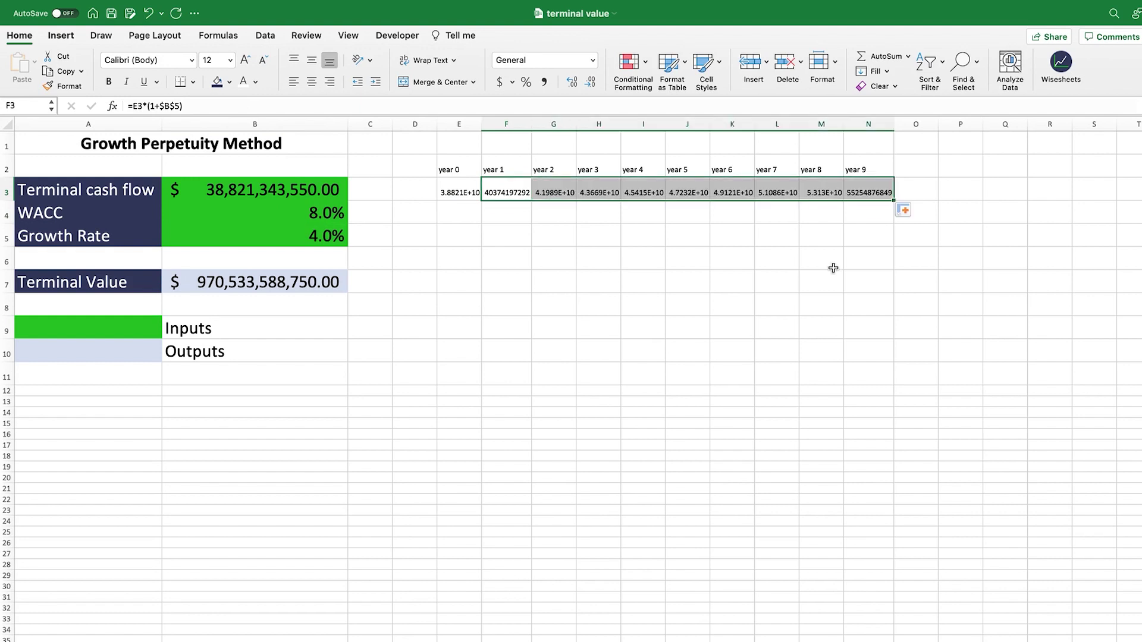
Step: Inspect the year 9 formula in N3 and the cells it refers to
click(834, 268)
click(865, 195)
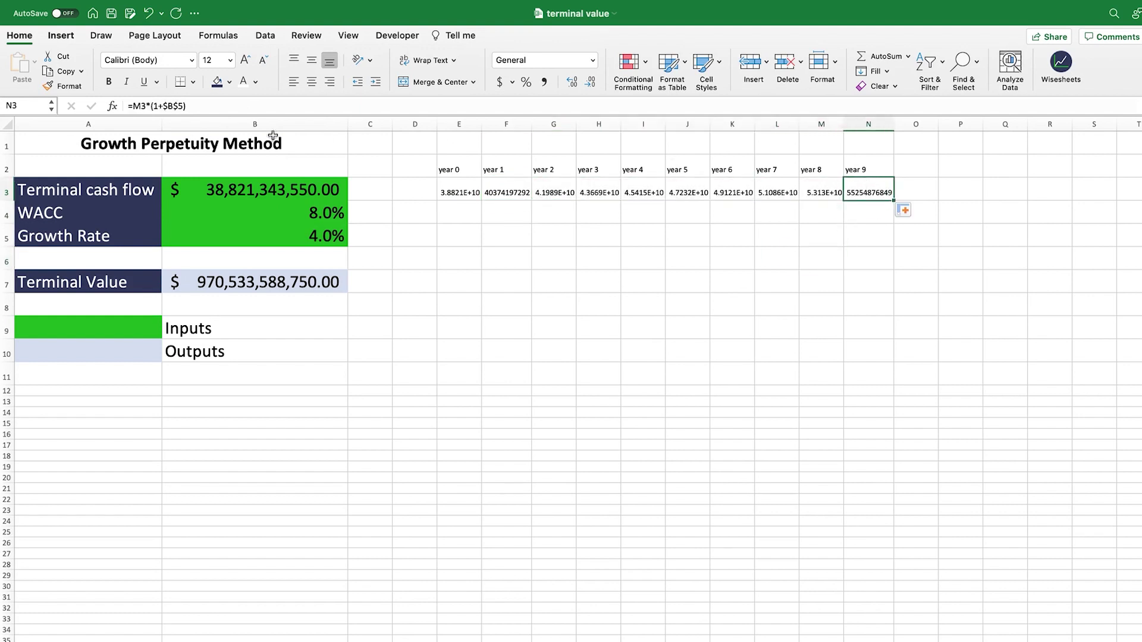
click(164, 106)
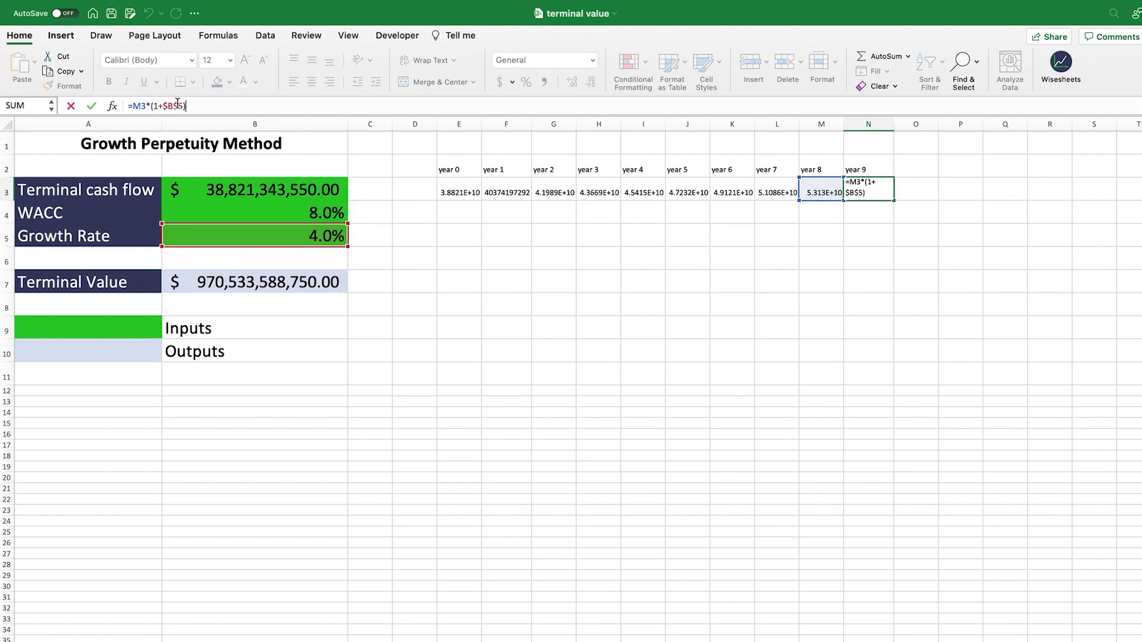
key(Return)
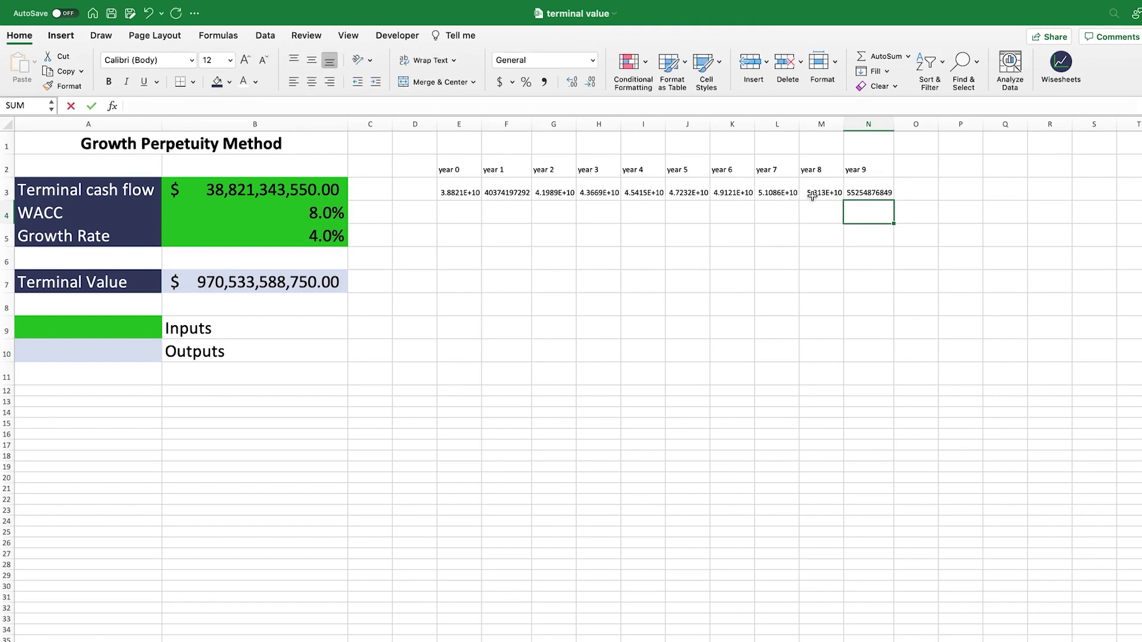
Step: Review the cash flows from year 0 to year 9 along with the Terminal Value in B7 and the WACC in B4
click(853, 191)
mouse_move(852, 190)
mouse_down()
mouse_move(470, 188)
mouse_move(867, 191)
mouse_up()
click(464, 256)
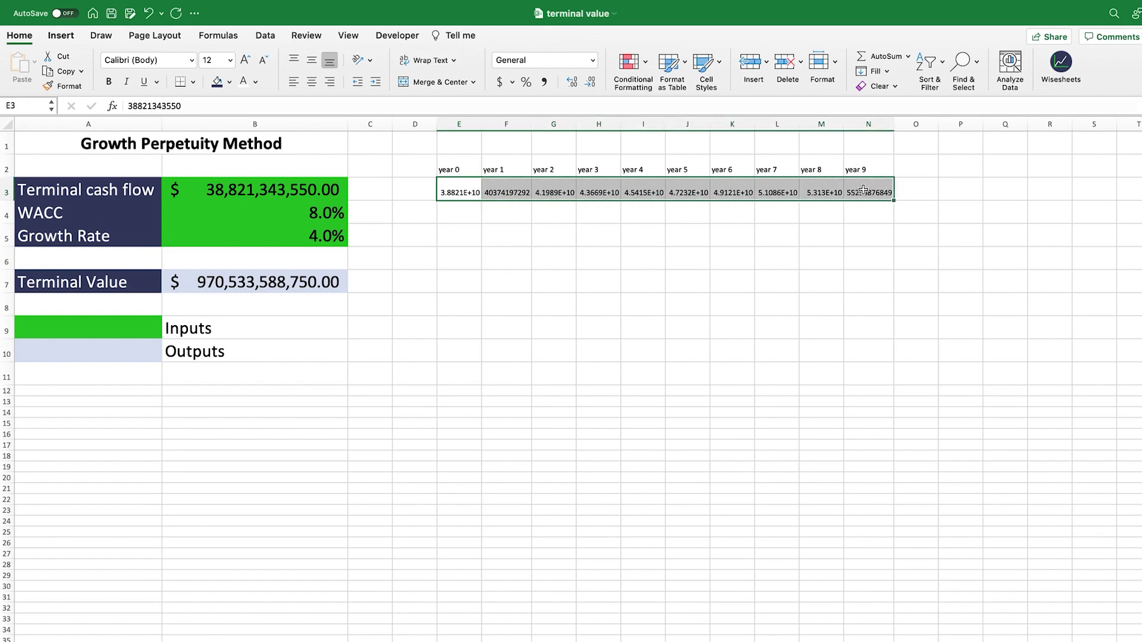
drag(864, 190, 470, 196)
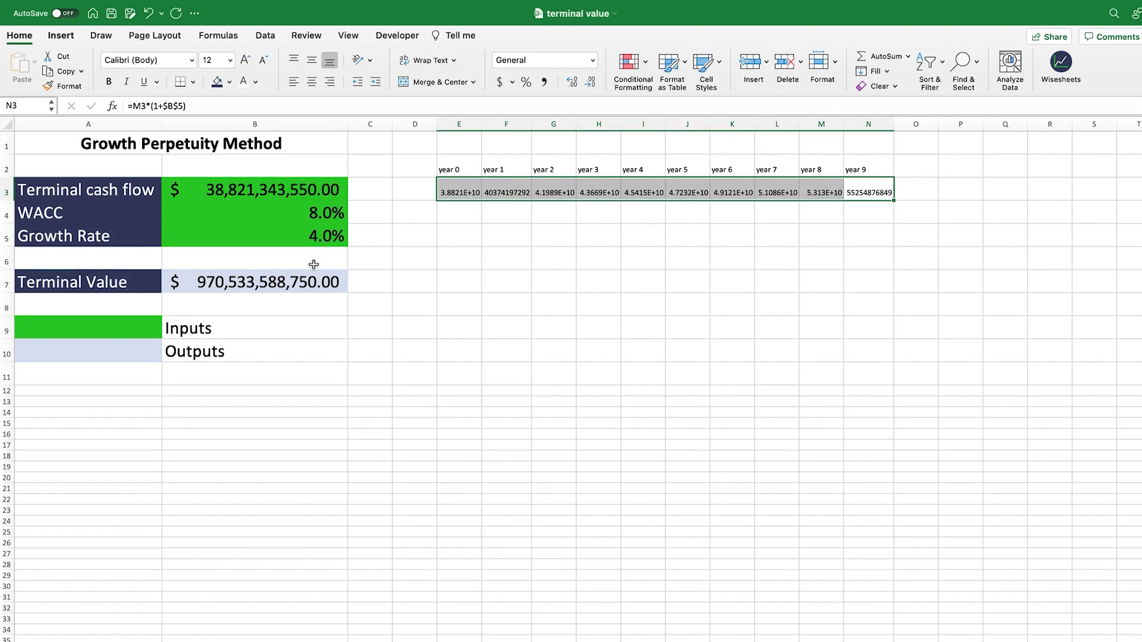
click(307, 281)
click(574, 282)
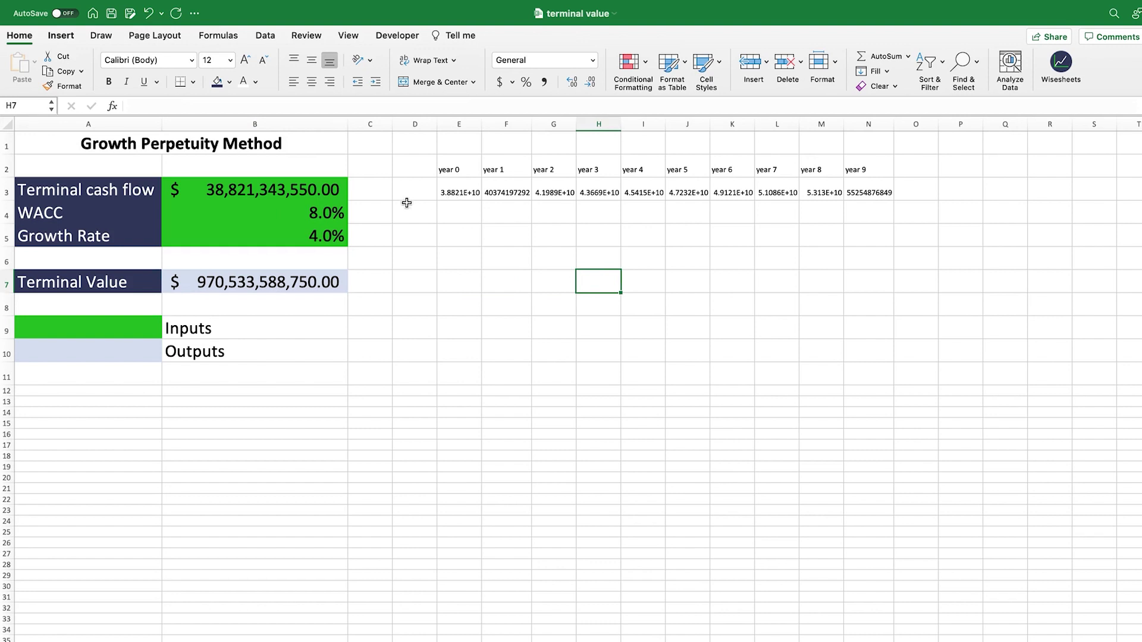
click(288, 213)
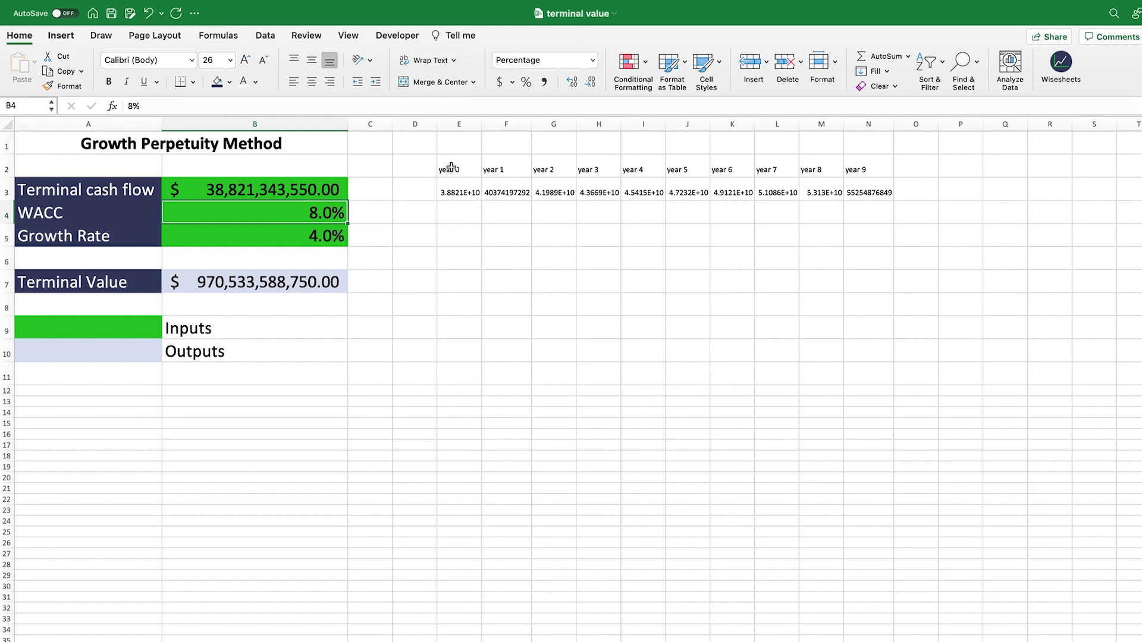
Step: Clear the year labels and cash flows from E2:N3
drag(449, 170, 866, 189)
key(Delete)
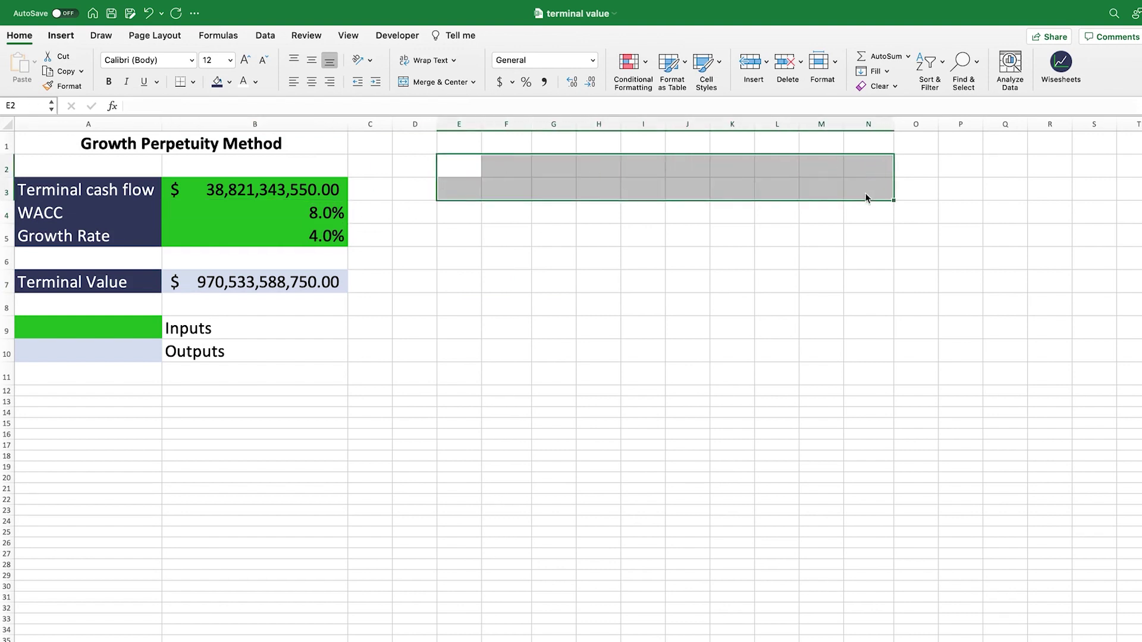
click(814, 286)
Step: Inspect the growth perpetuity Terminal Value formula in B7 and its input cells
click(273, 284)
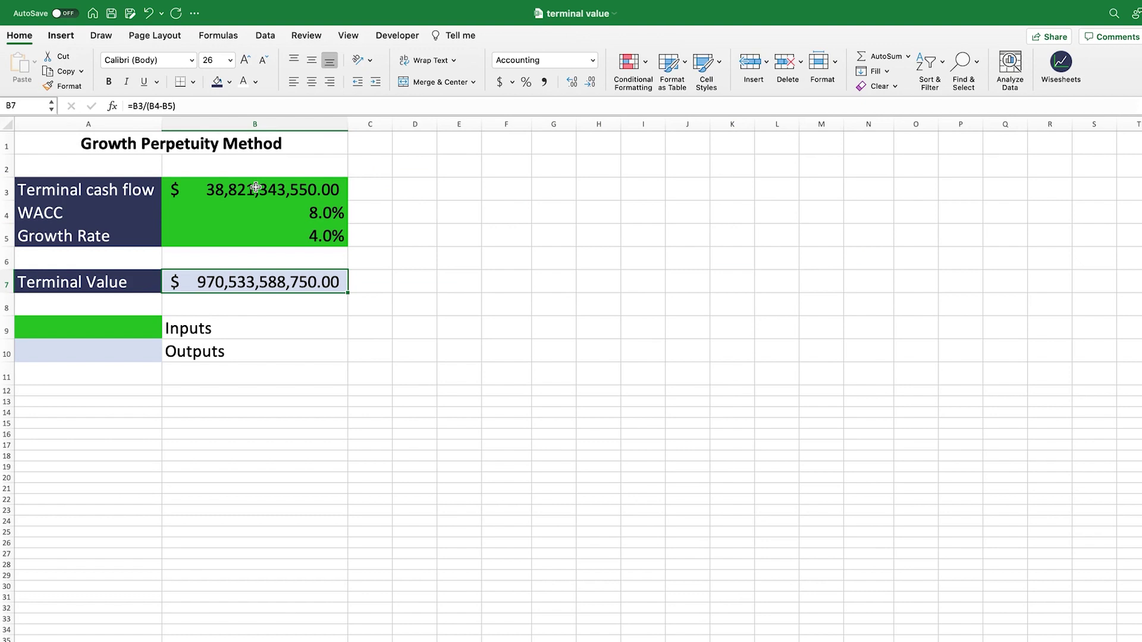
click(143, 108)
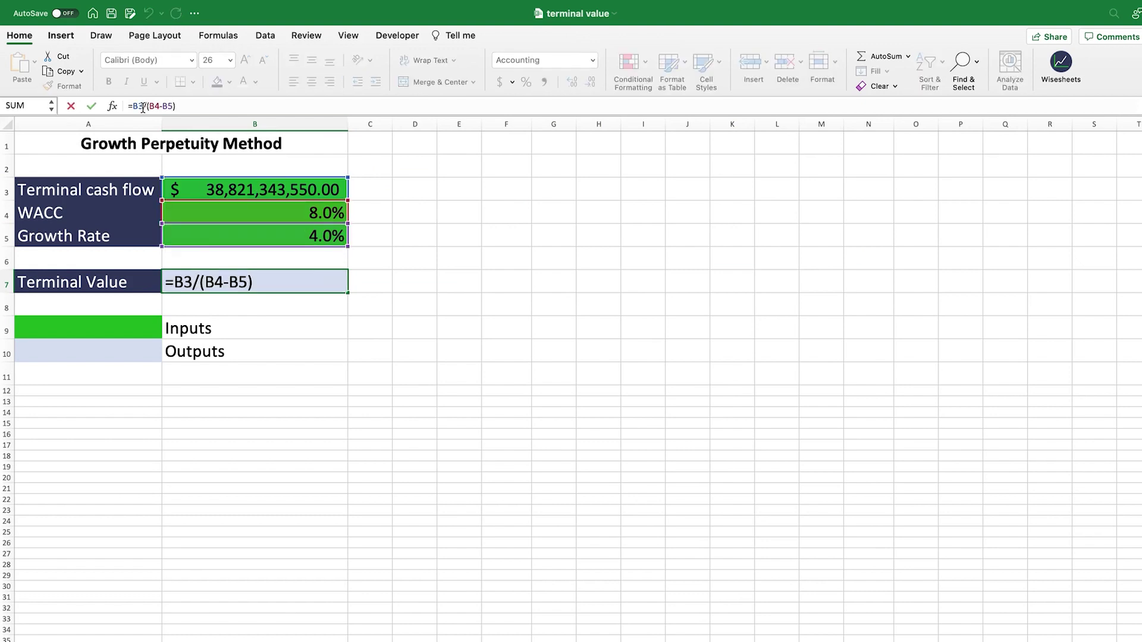
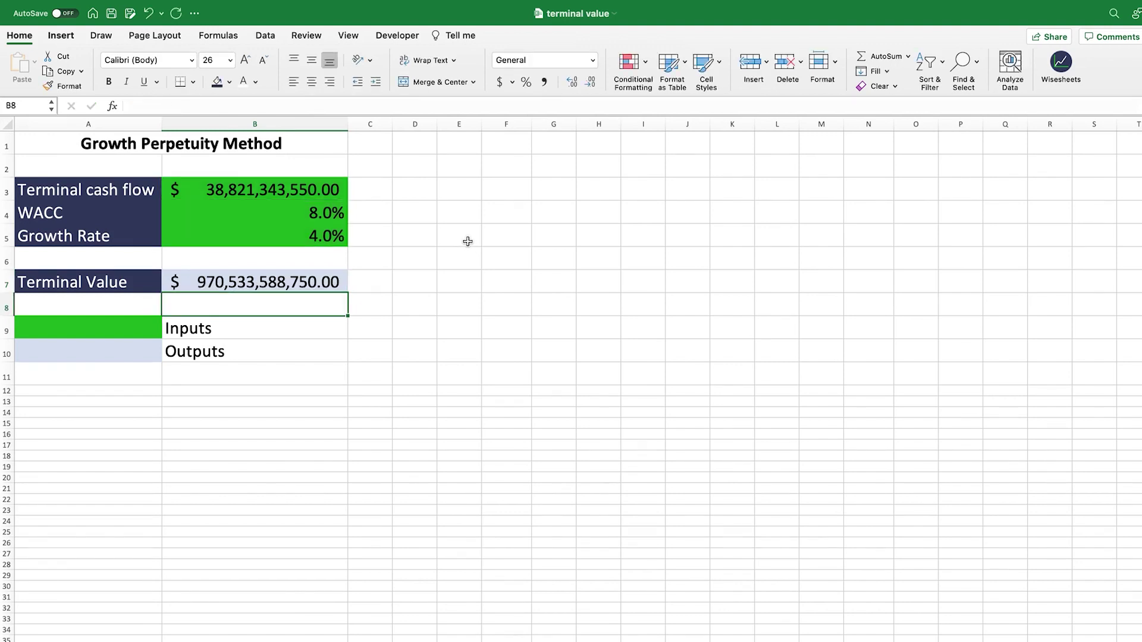
click(466, 194)
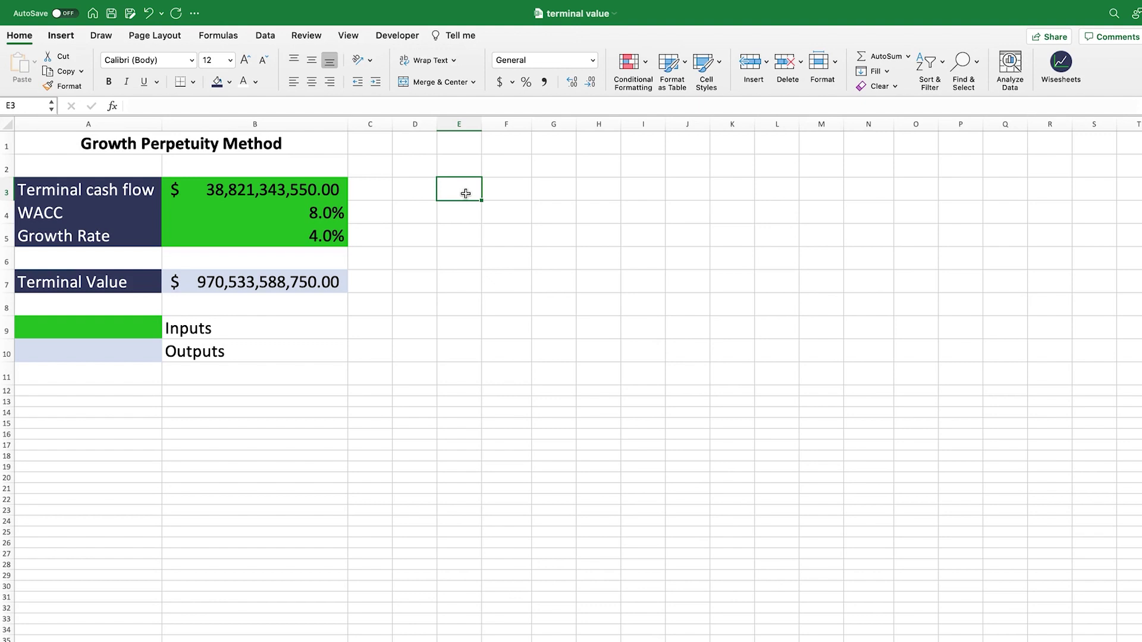
drag(466, 193, 952, 191)
click(766, 262)
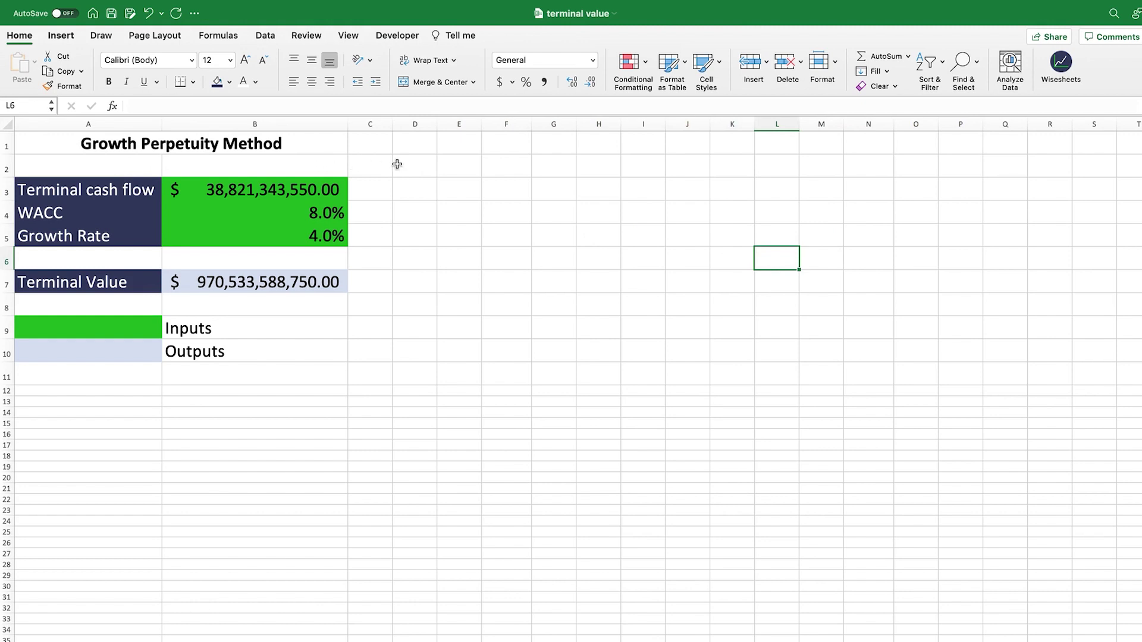
drag(467, 189, 834, 201)
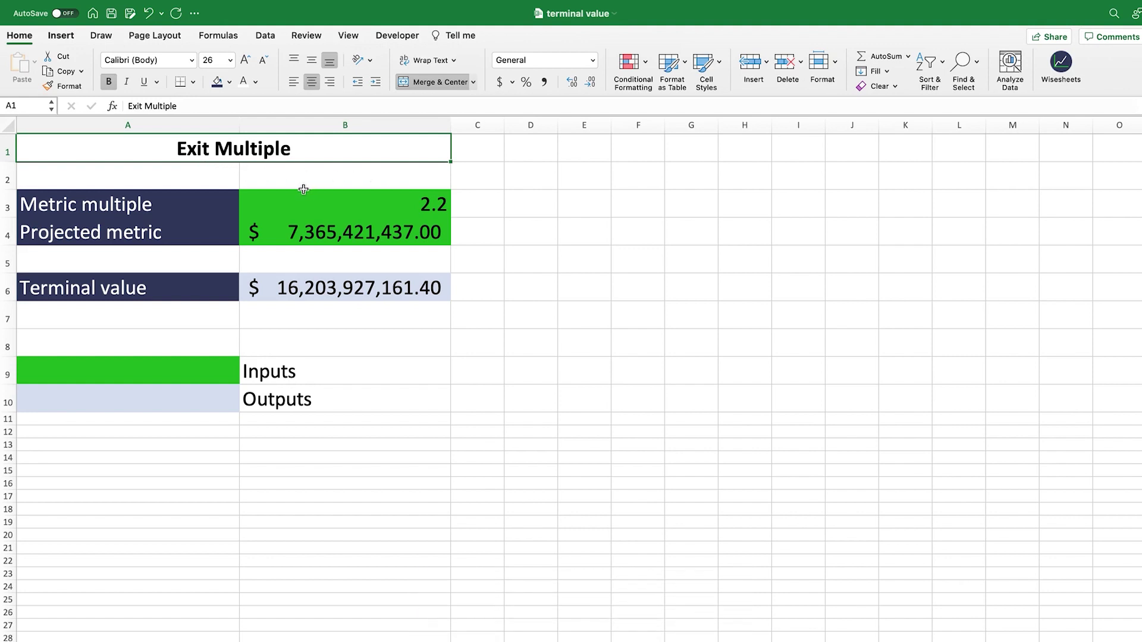
Step: On the Exit Multiple sheet, examine the Metric multiple and Projected metric labels and their input values
click(207, 209)
click(198, 228)
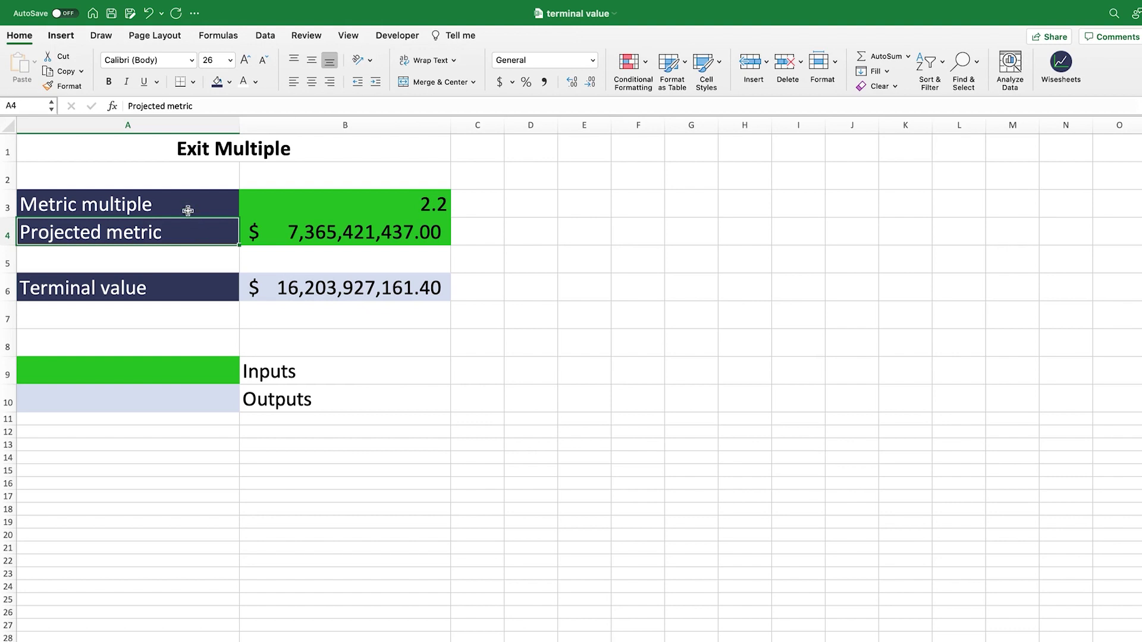
click(186, 209)
click(168, 232)
click(371, 206)
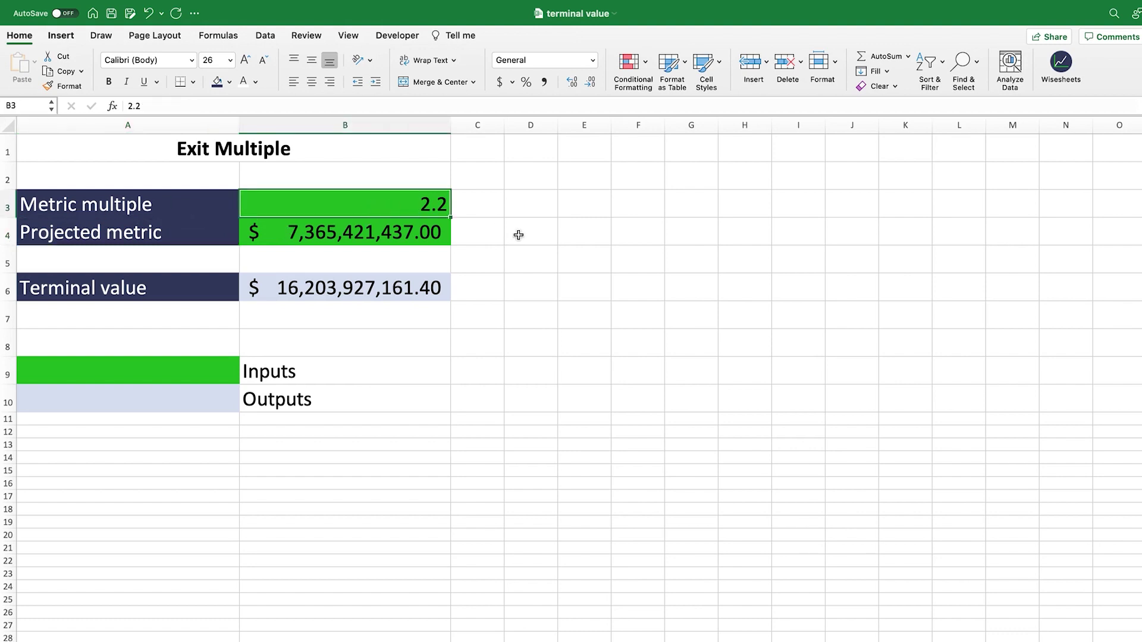
click(424, 238)
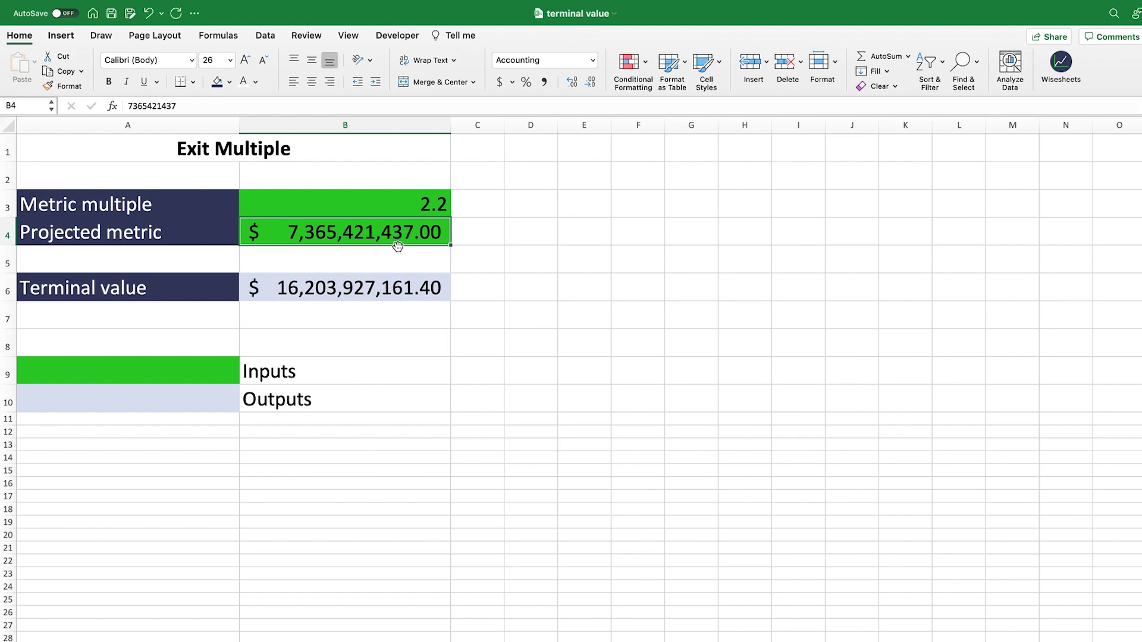
click(405, 210)
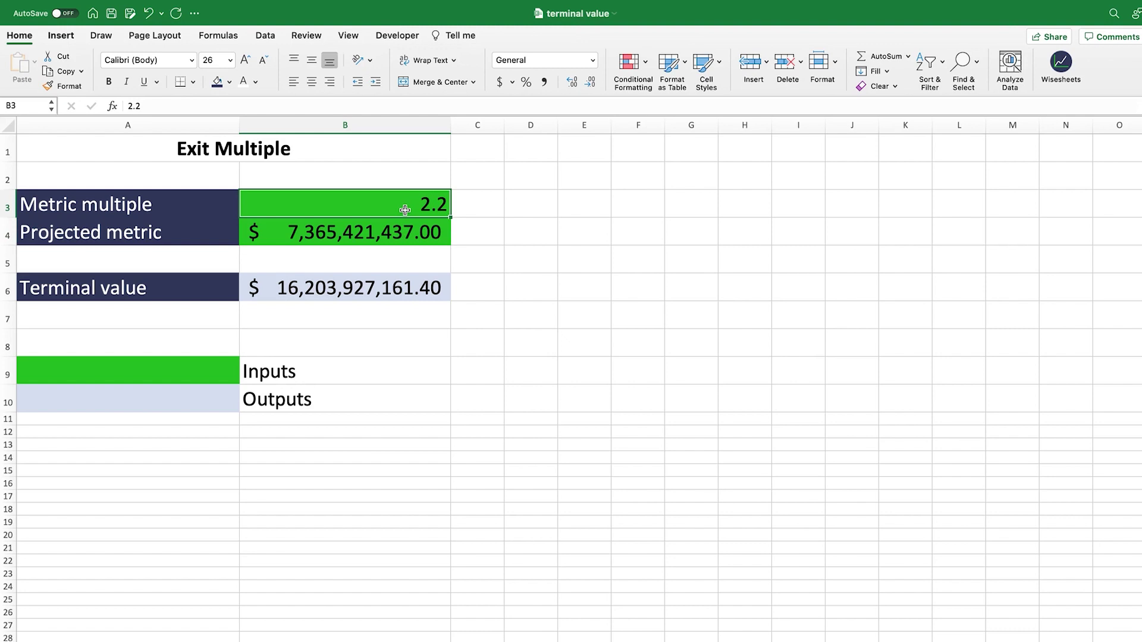
Step: Inspect the exit multiple Terminal value formula in B6 and the two inputs it multiplies
click(375, 285)
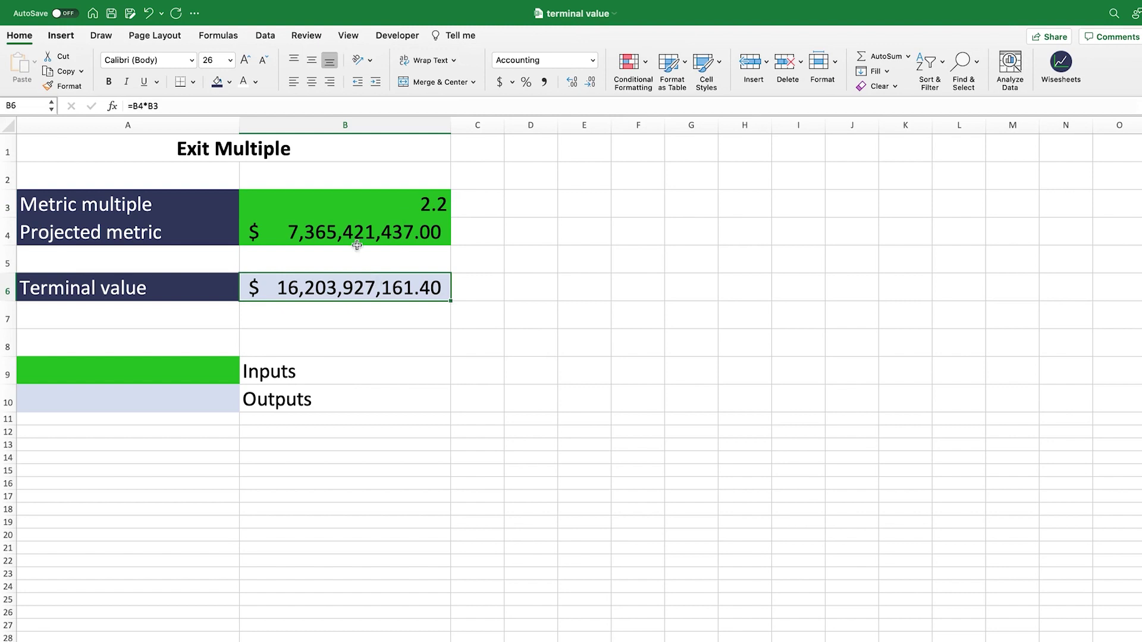
click(205, 106)
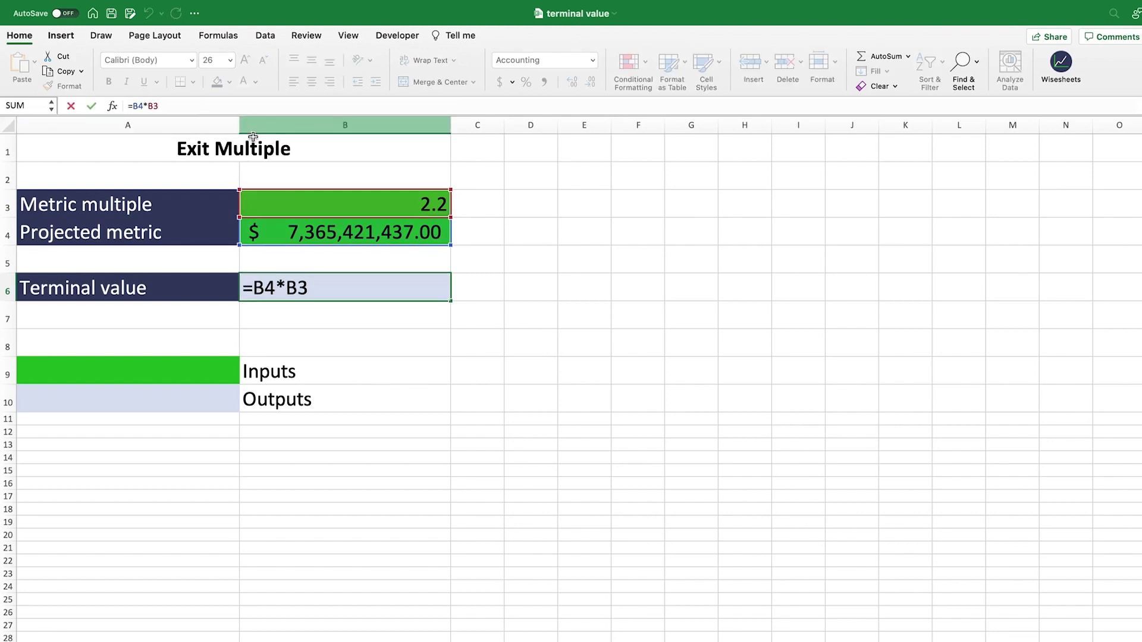
key(Return)
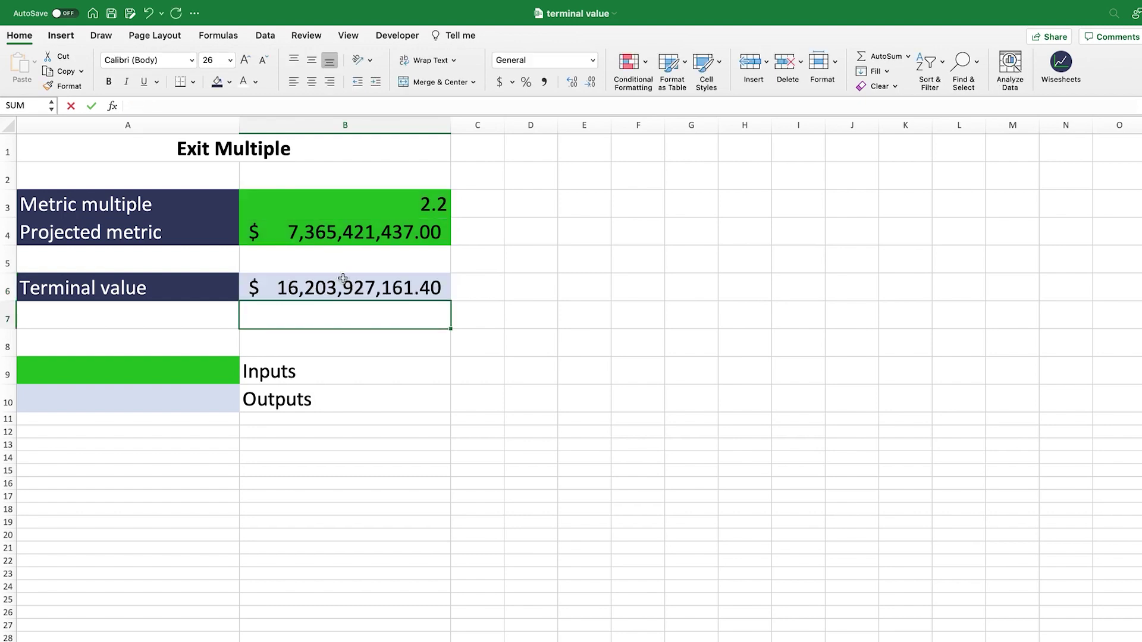
click(343, 279)
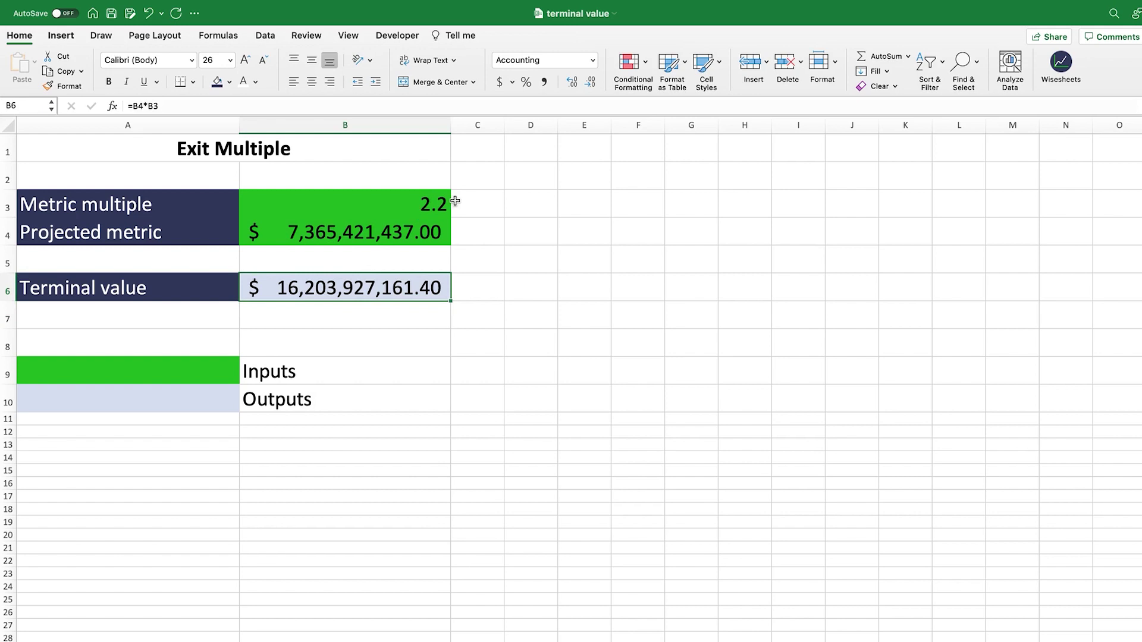
click(486, 199)
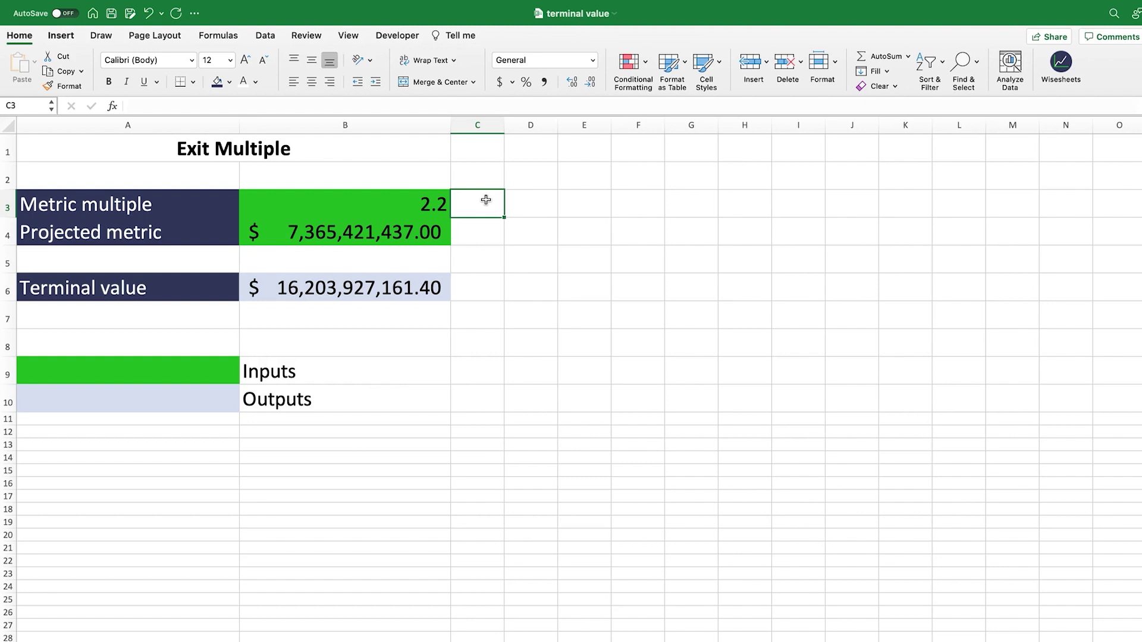
Step: Load the quarterly standardized financials of Apple Inc. (AAPL, NASDAQ) into the workbook with the Wisesheets Statement Dump
click(197, 235)
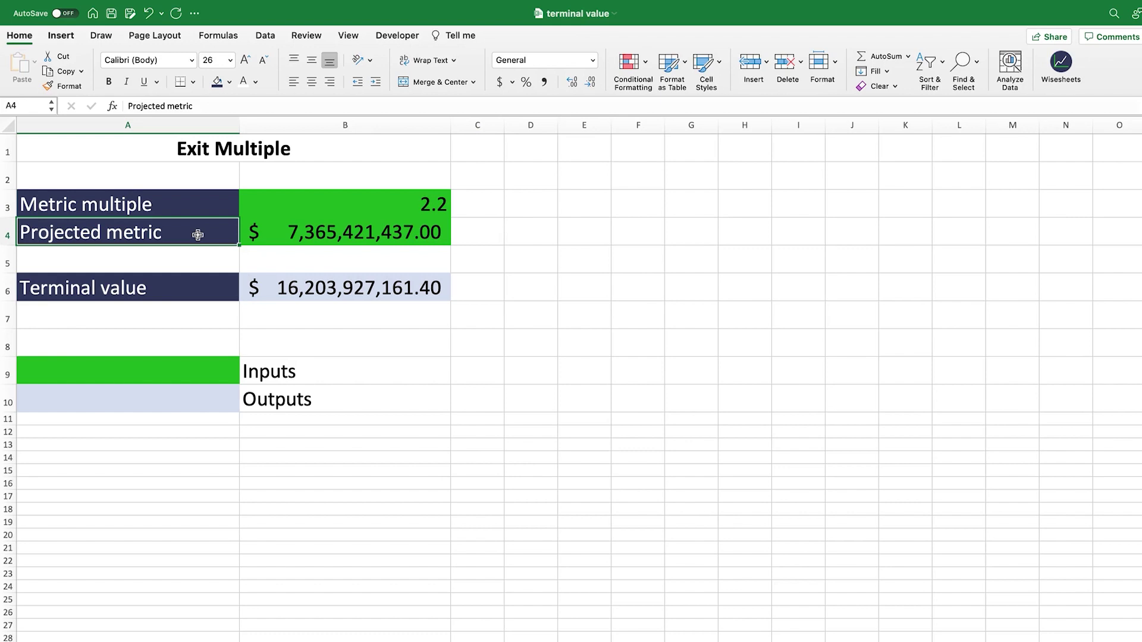
click(175, 208)
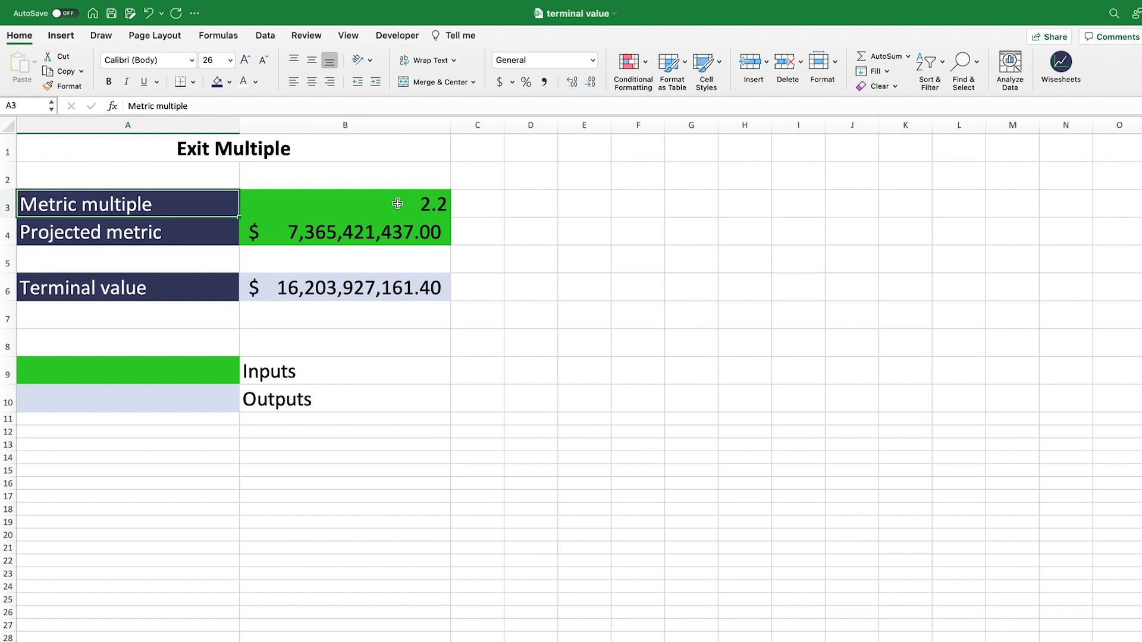
click(1058, 74)
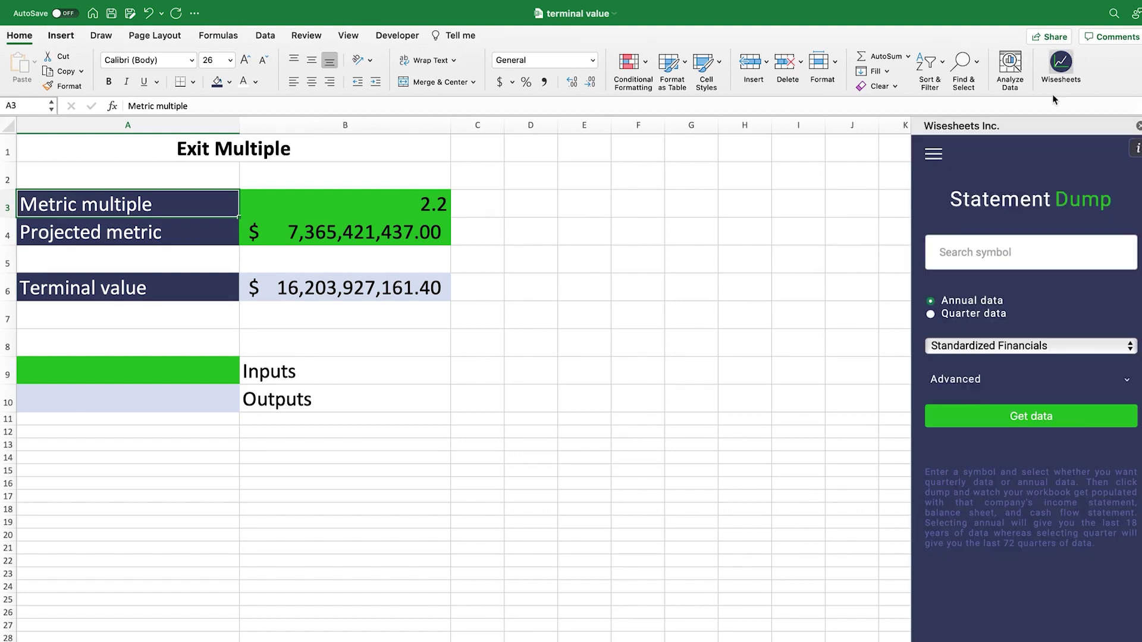
click(978, 260)
text(aapl)
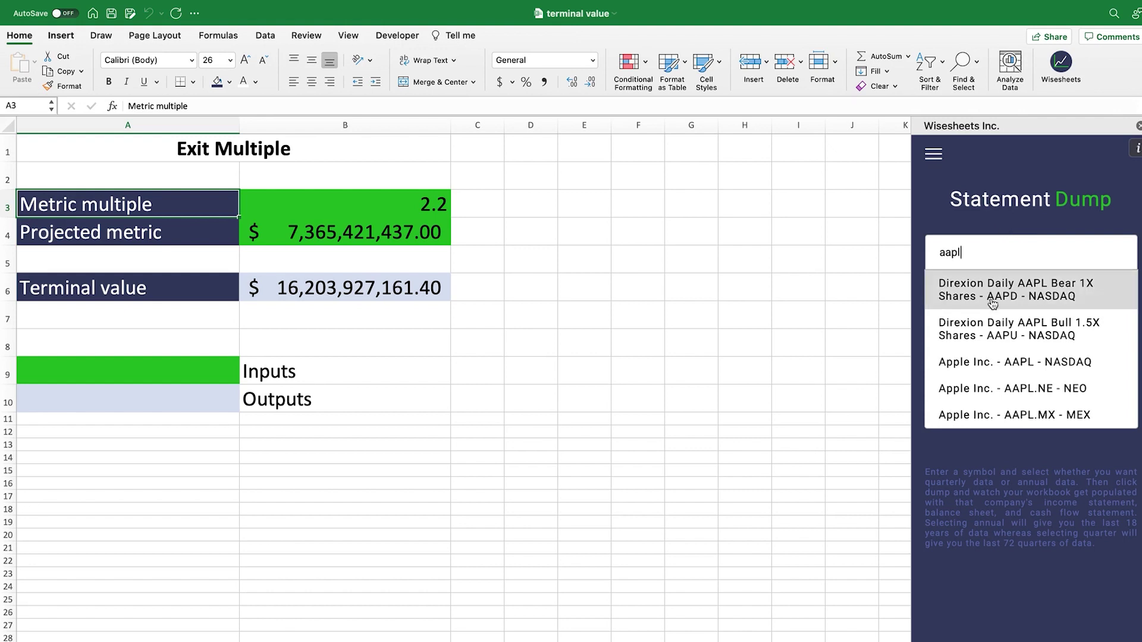
click(992, 362)
click(932, 316)
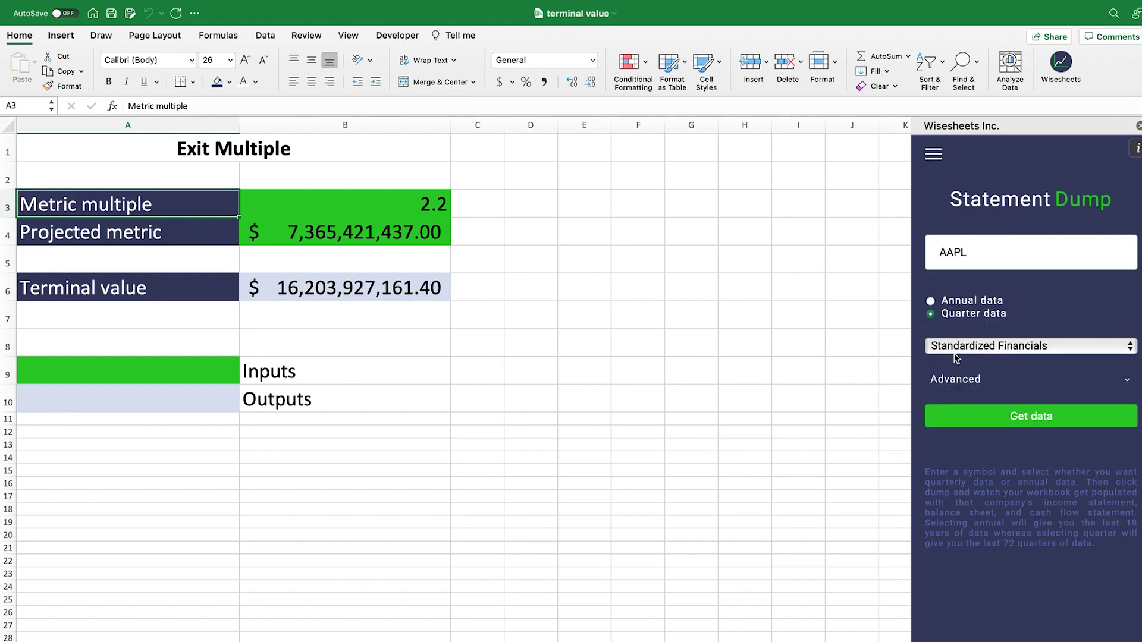
click(1026, 419)
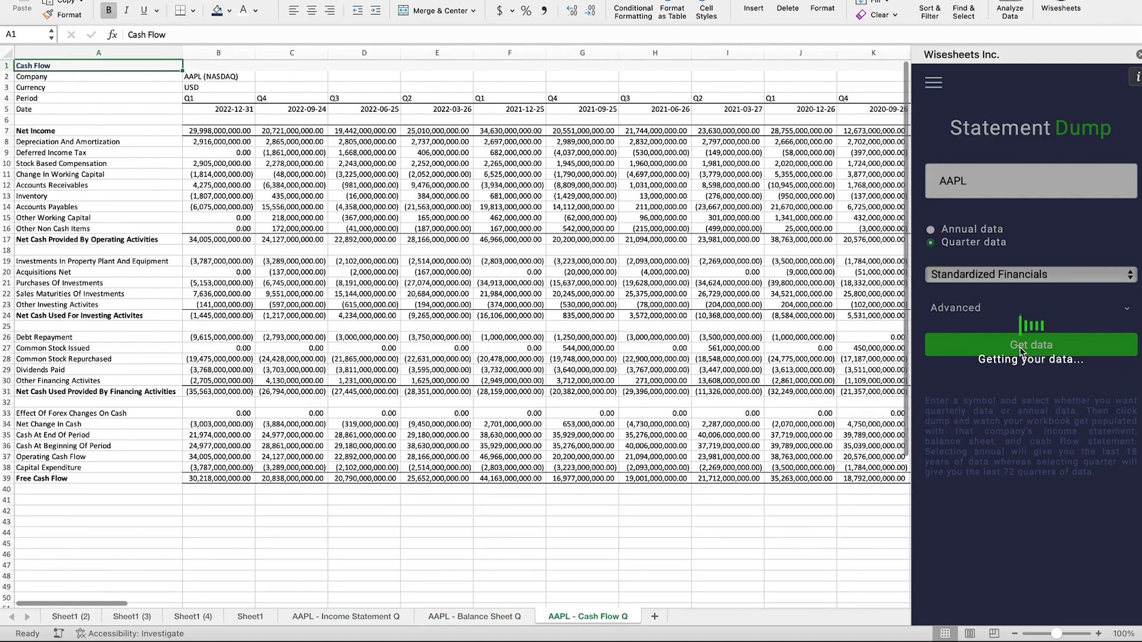
Step: Look through the AAPL quarterly income, balance sheet and cash flow sheets, open AAPL - Key Metrics Q and close the Wisesheets pane
click(305, 619)
click(395, 618)
click(531, 619)
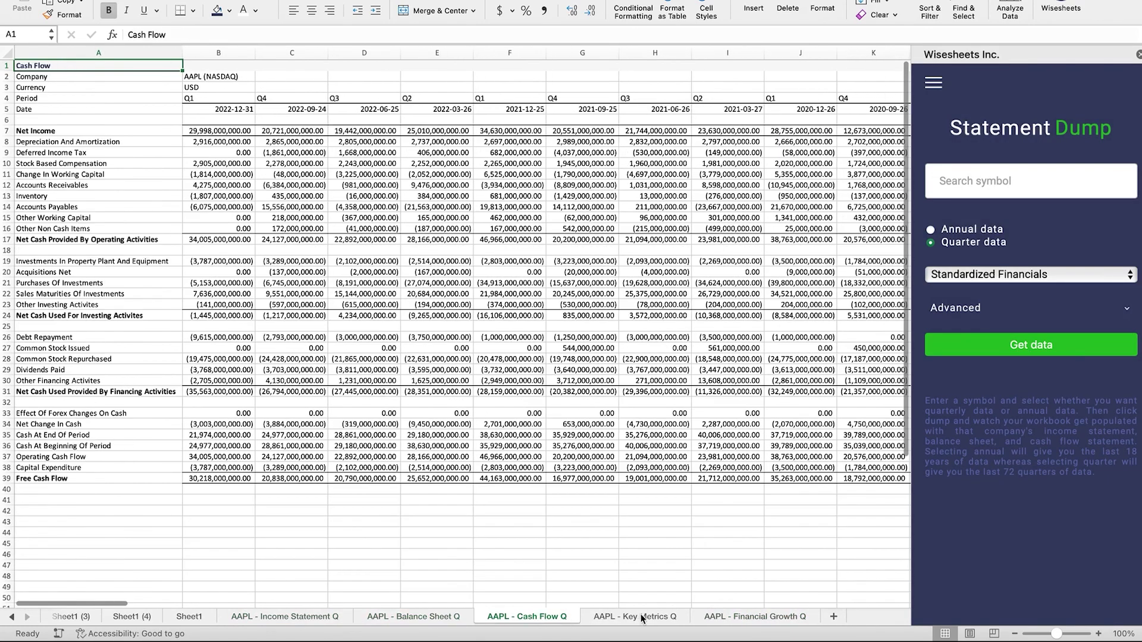
click(647, 619)
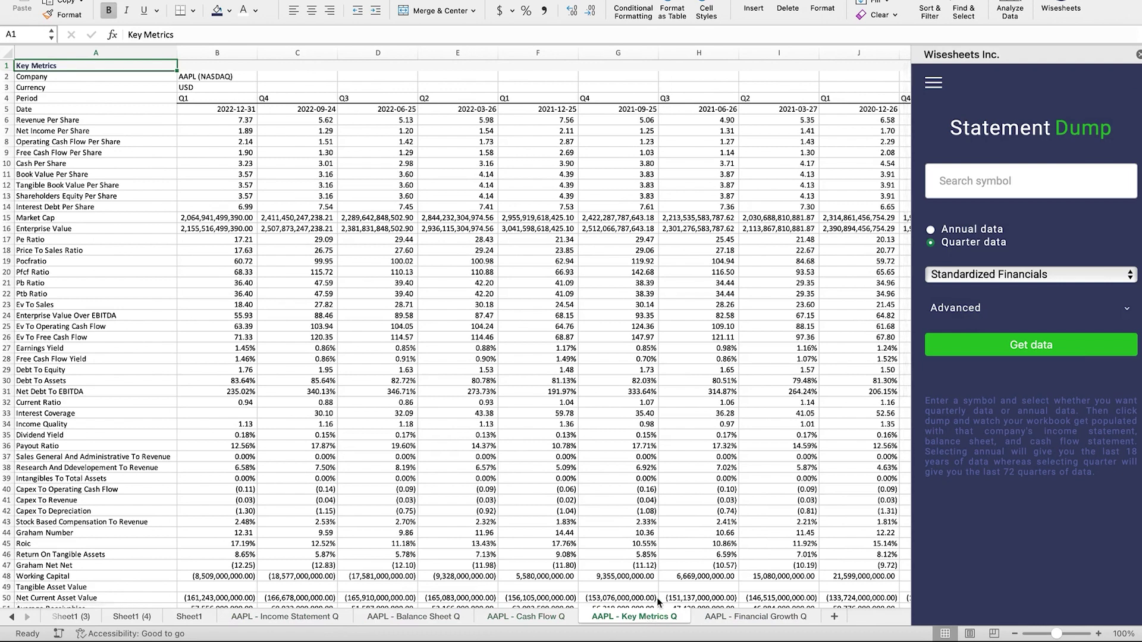
click(1138, 54)
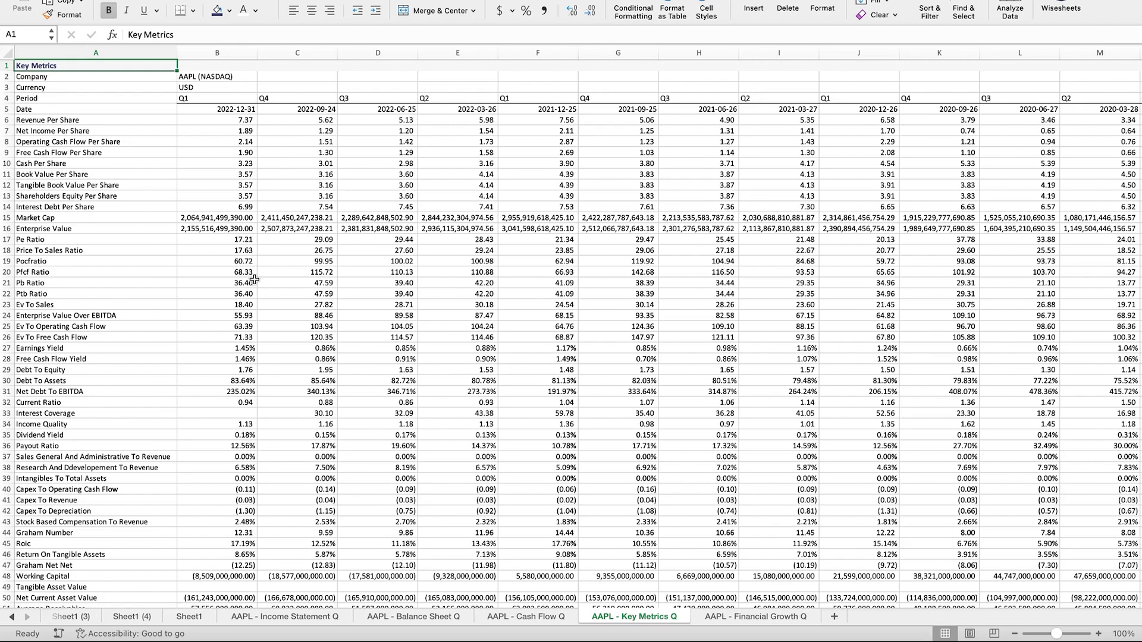
Step: Highlight the whole Price To Sales Ratio row on the Key Metrics sheet with a dark blue fill and white text
click(144, 284)
click(135, 258)
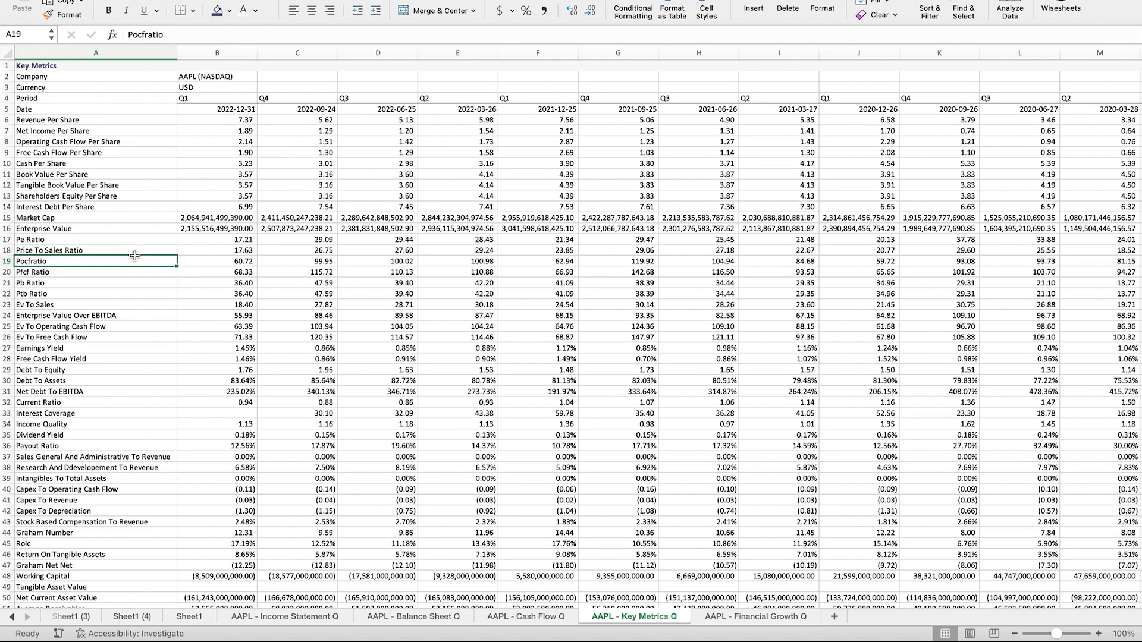
click(135, 253)
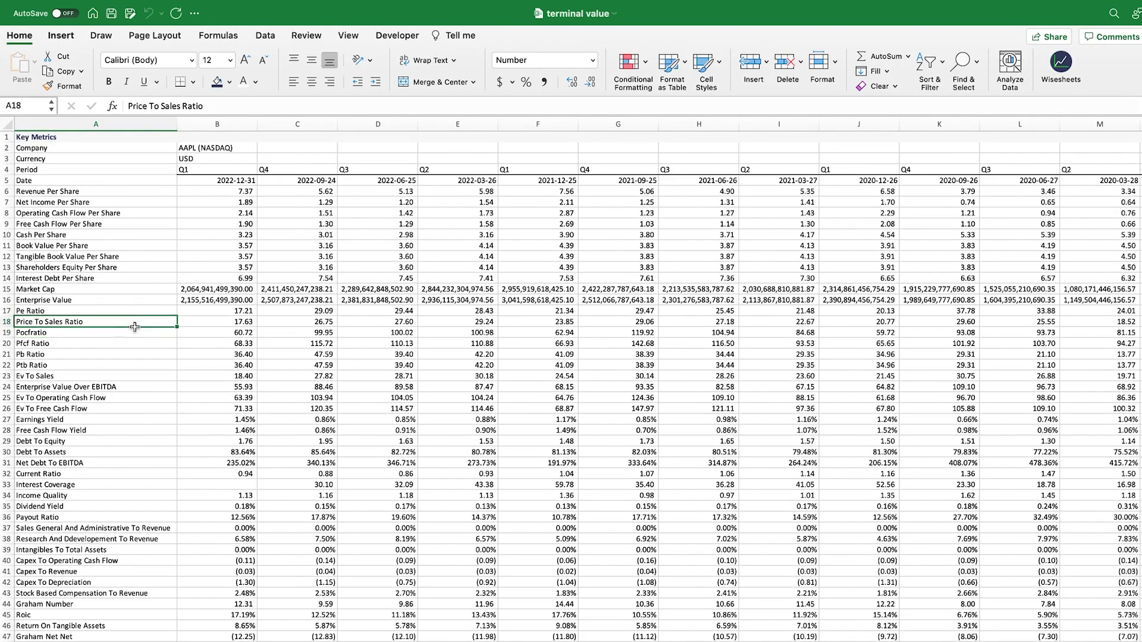
click(5, 322)
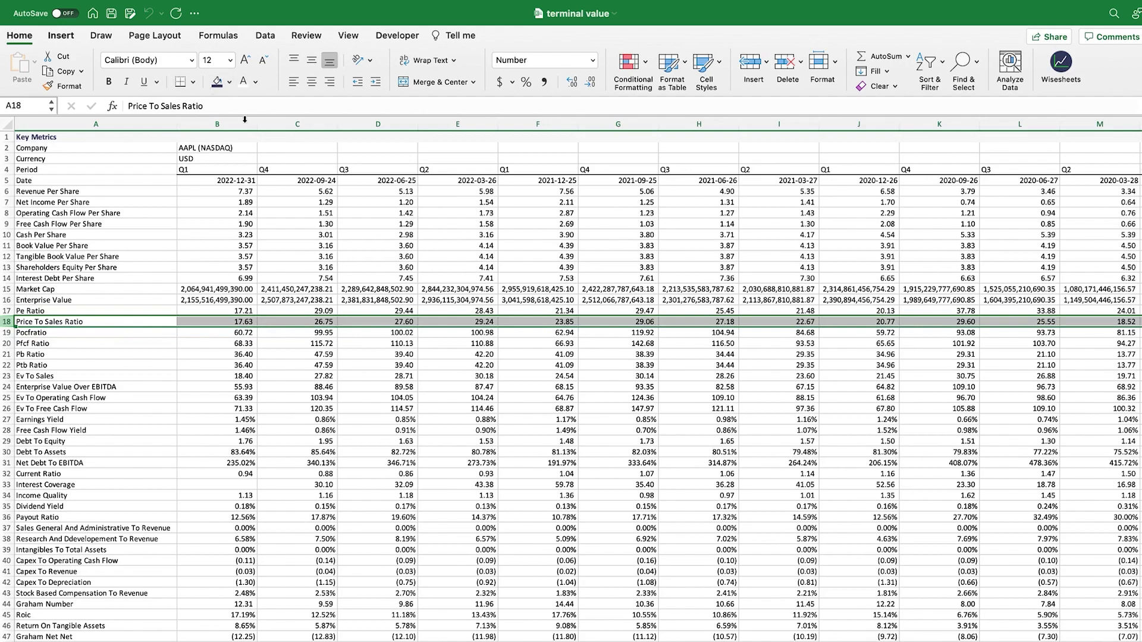
click(216, 82)
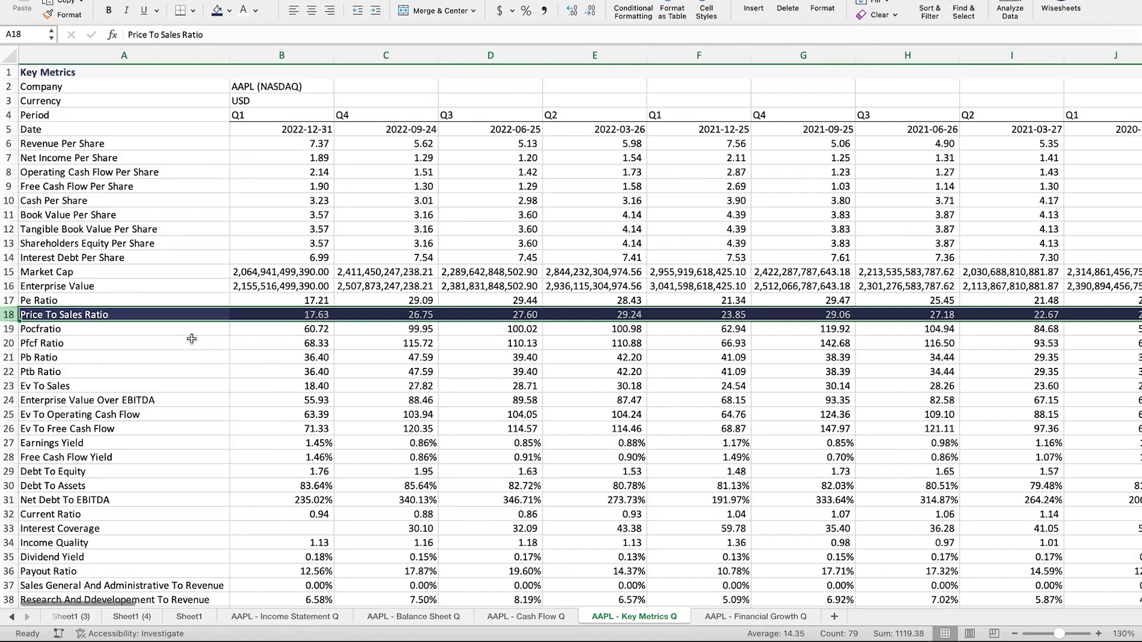
Step: Examine the Price To Sales Ratio values across the quarters in row 18
click(71, 315)
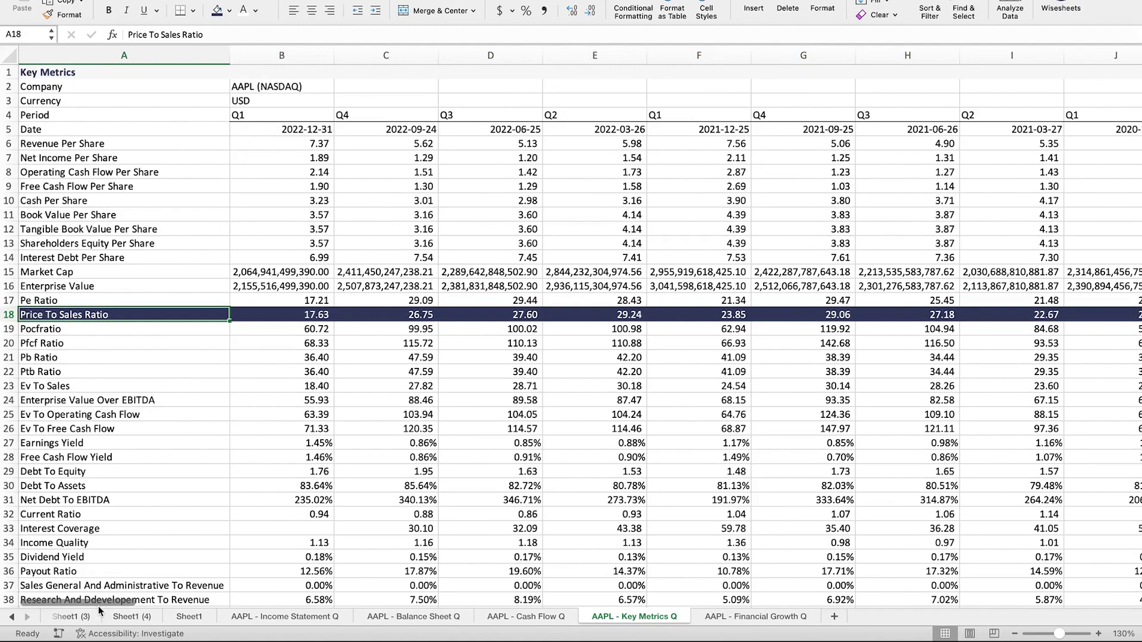
drag(98, 602, 196, 607)
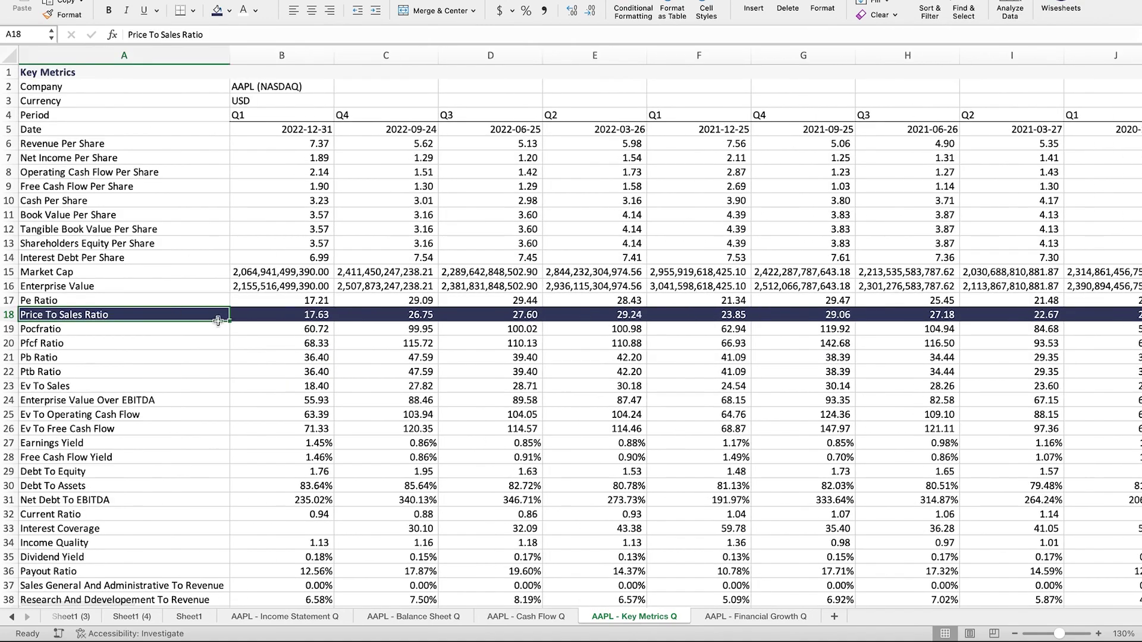
drag(322, 318, 891, 317)
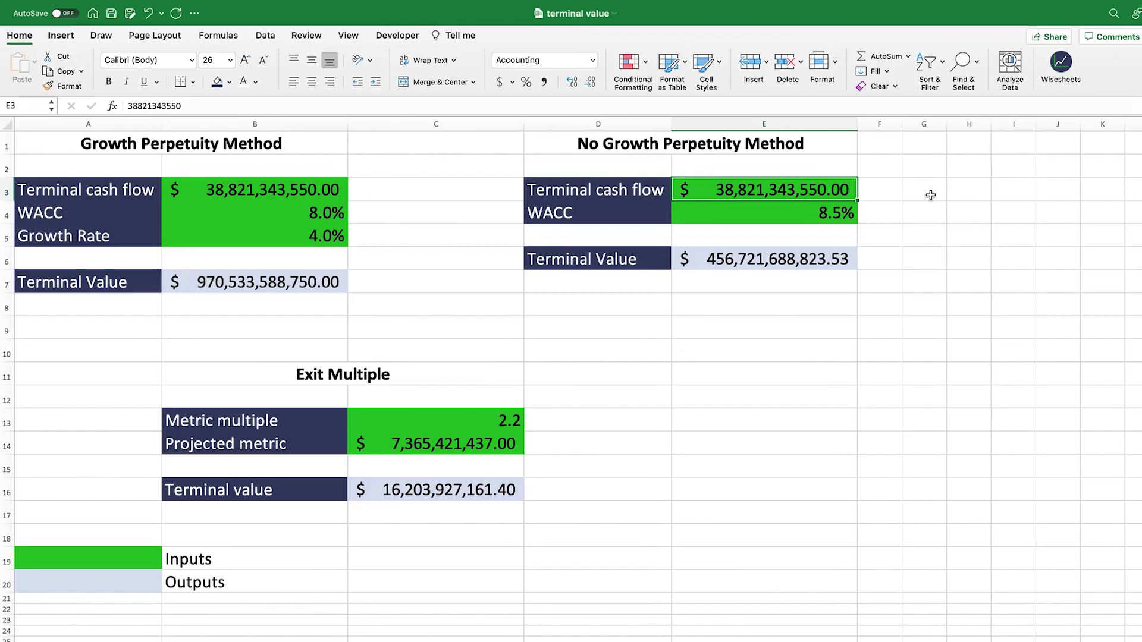
Step: Replace the No Growth Perpetuity terminal cash flow in E3 with the formula =WISE("coke", "free cash flow", "ly")
key(Delete)
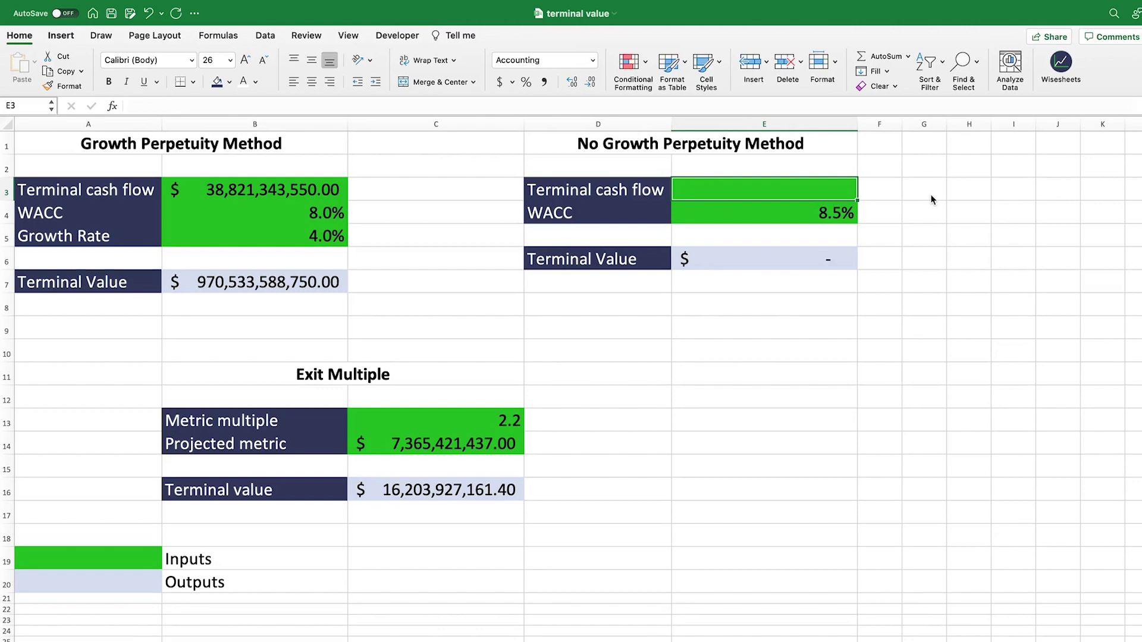
text(=wise)
key(Tab)
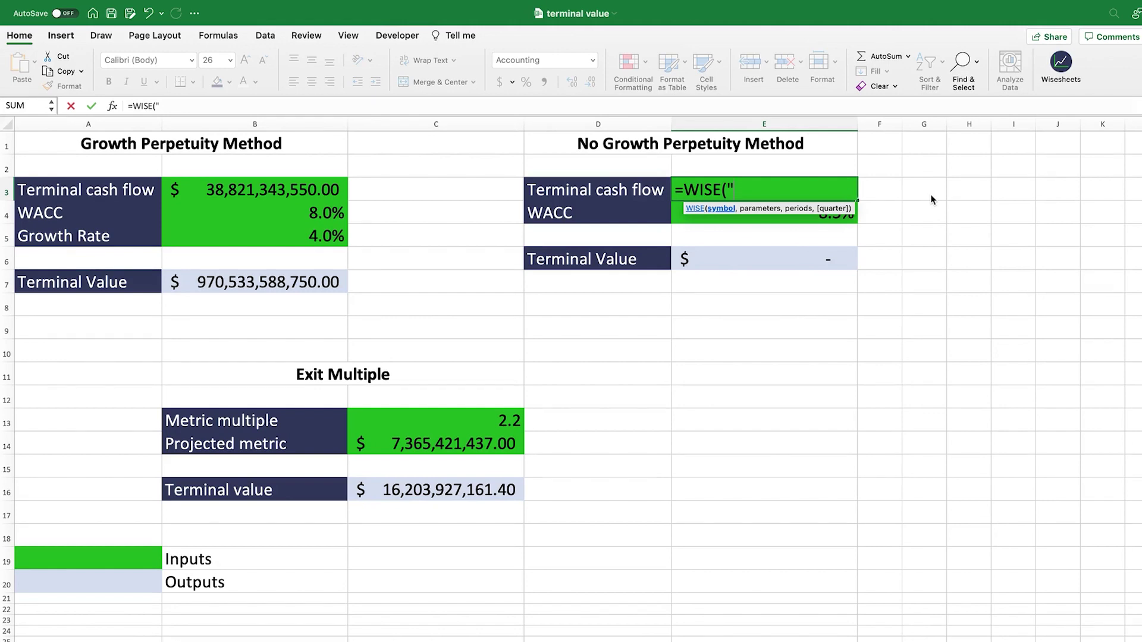
text("coke",)
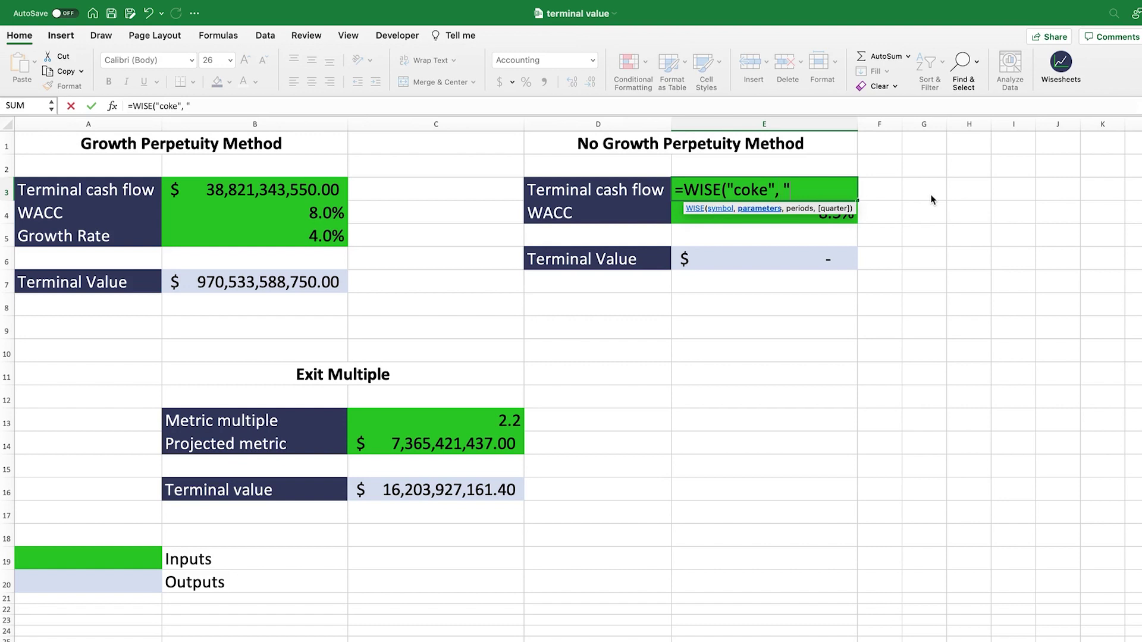
text( "free)
text( cas)
text(h flow )
text(",)
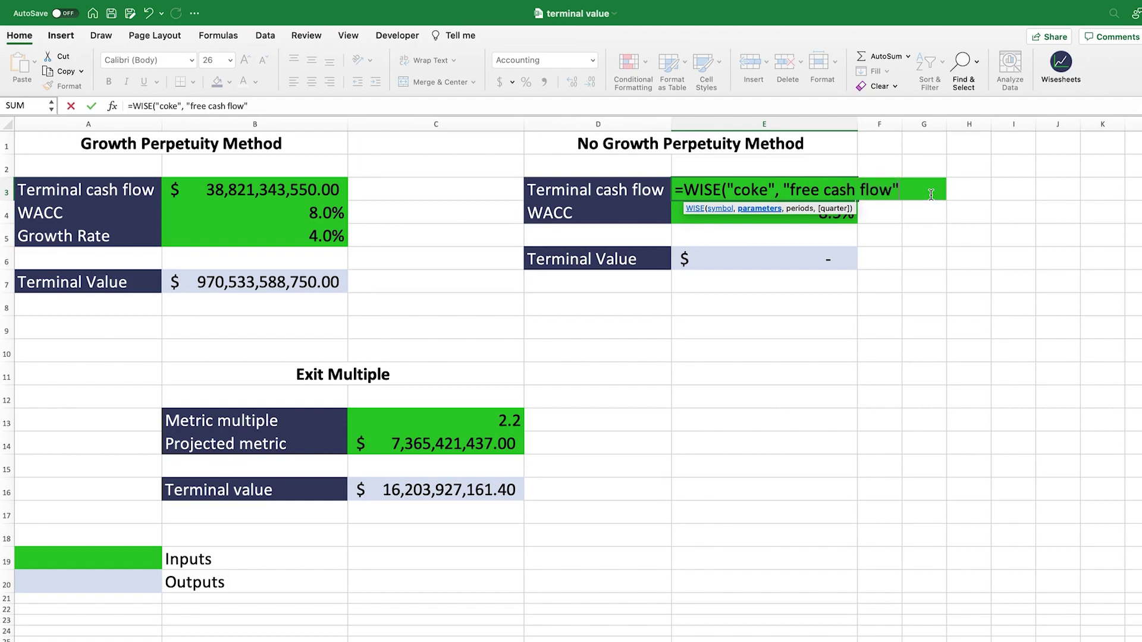
text( "ly)
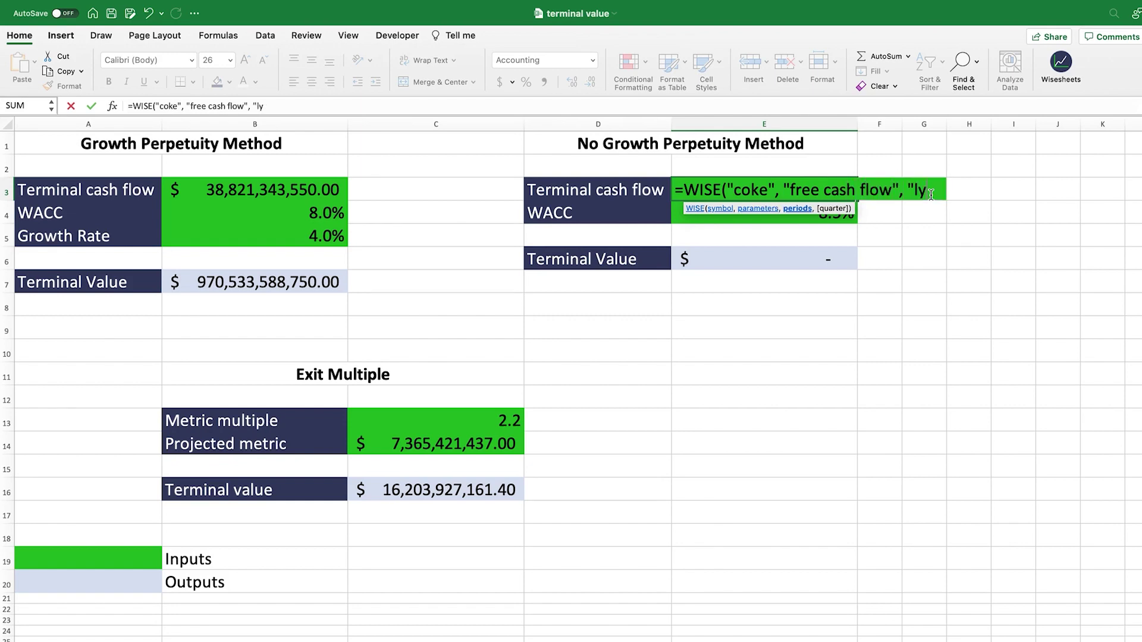
text("))
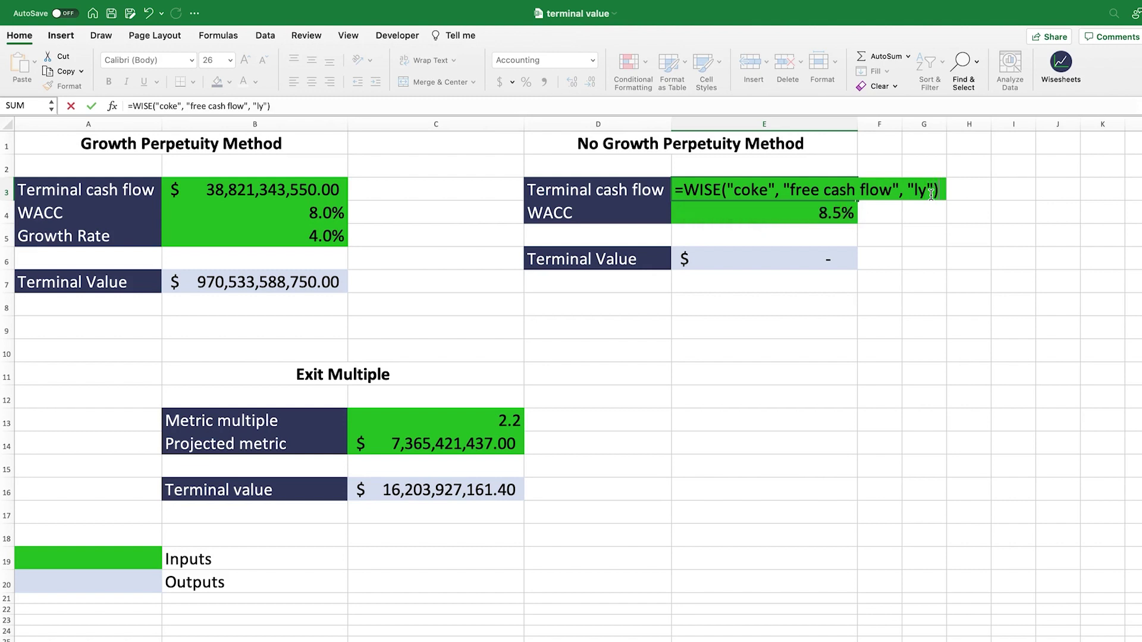
key(Return)
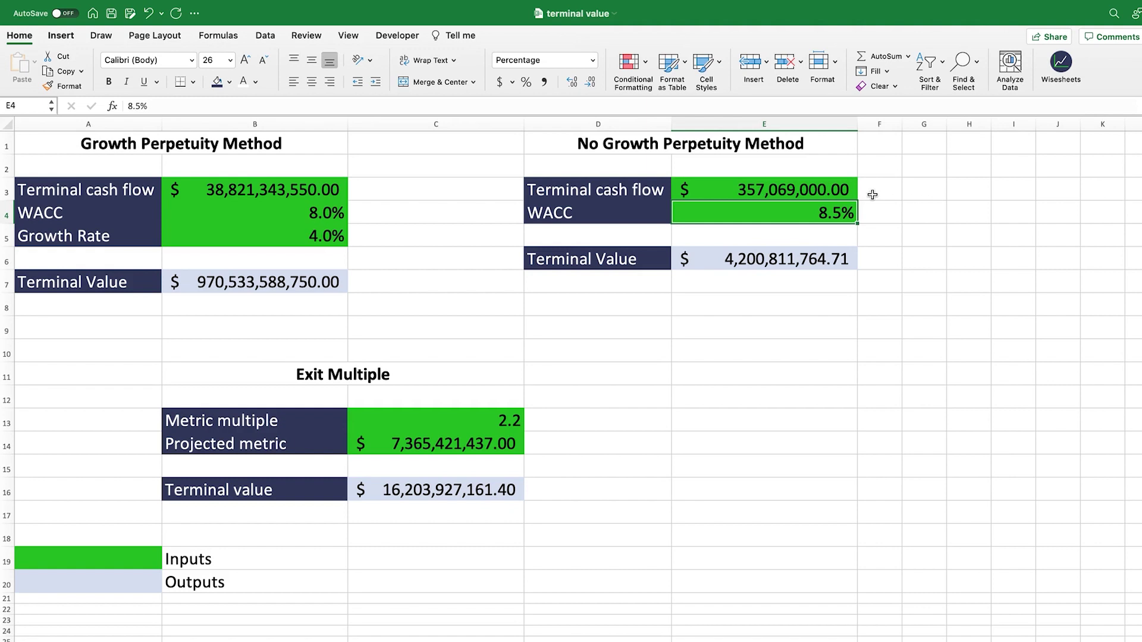
Step: Set the No Growth Perpetuity WACC in E4 to 7.5% and check the Terminal Value
click(794, 185)
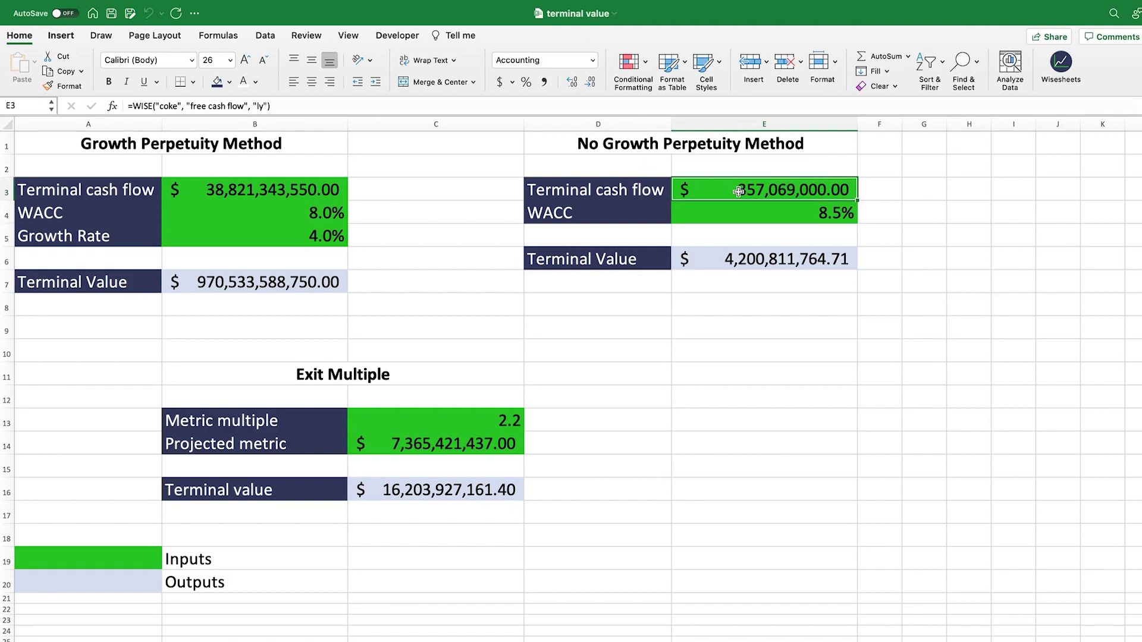
click(797, 213)
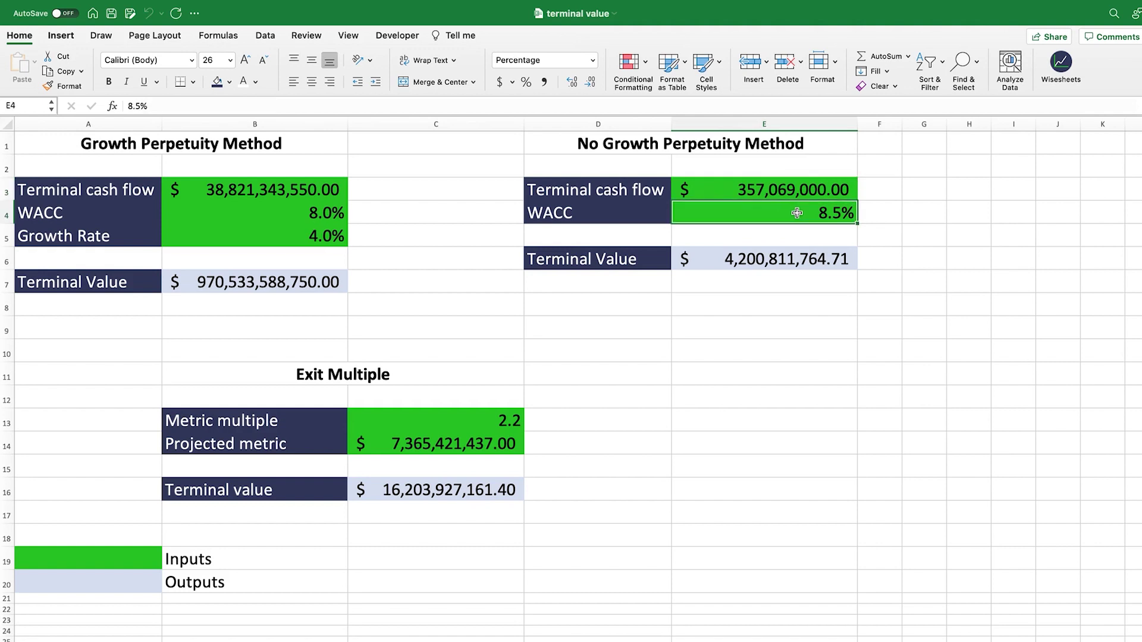
key(Delete)
text(7.5%)
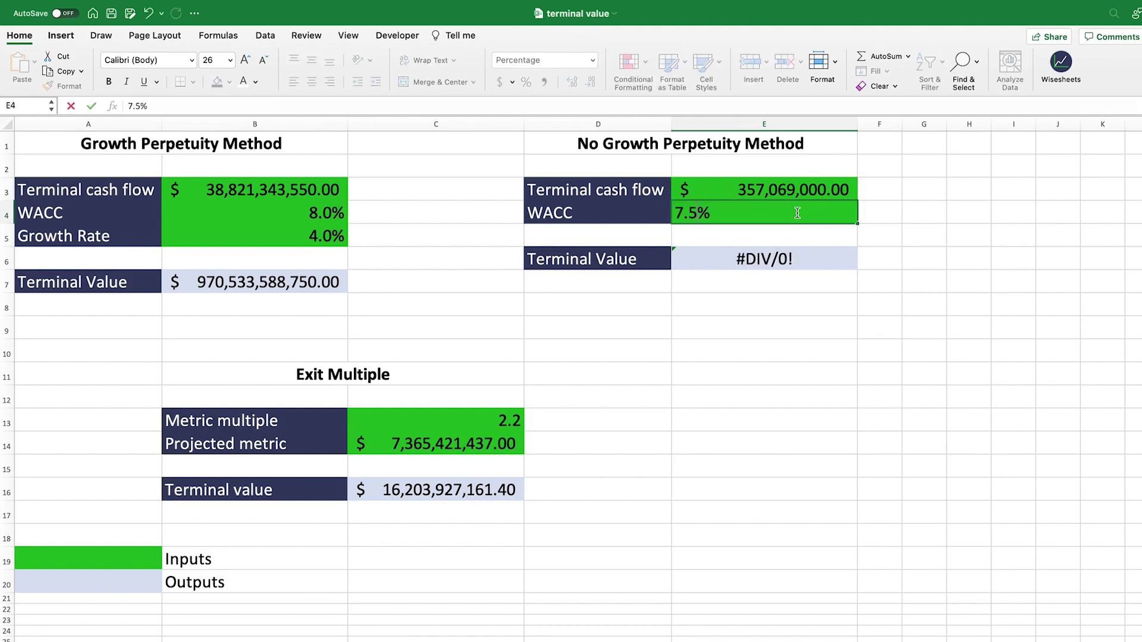
key(Return)
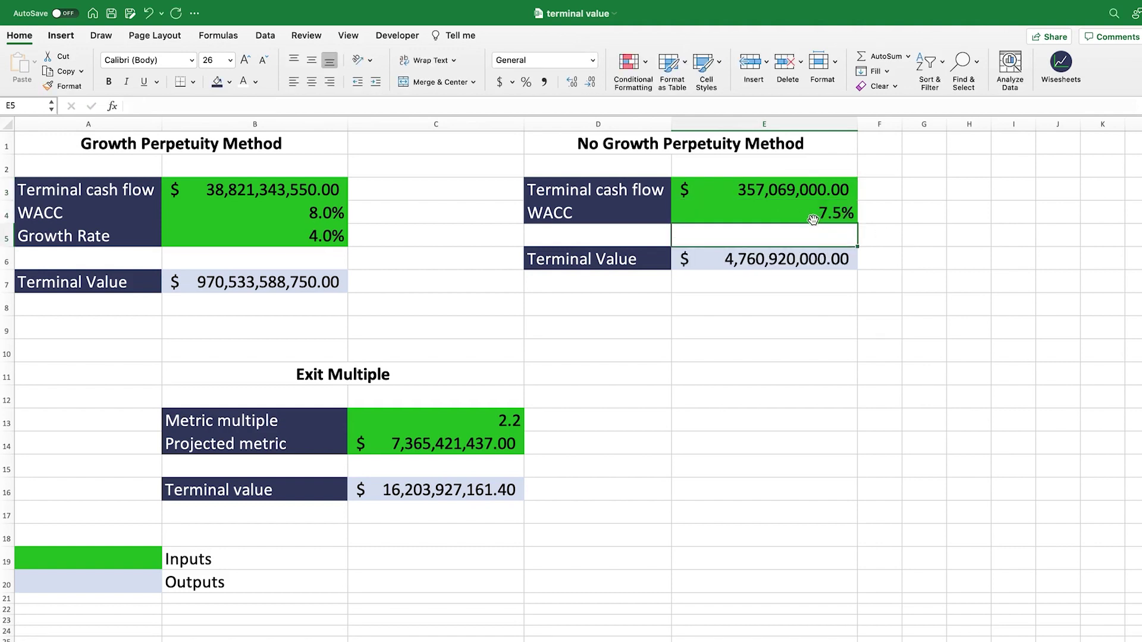
click(792, 257)
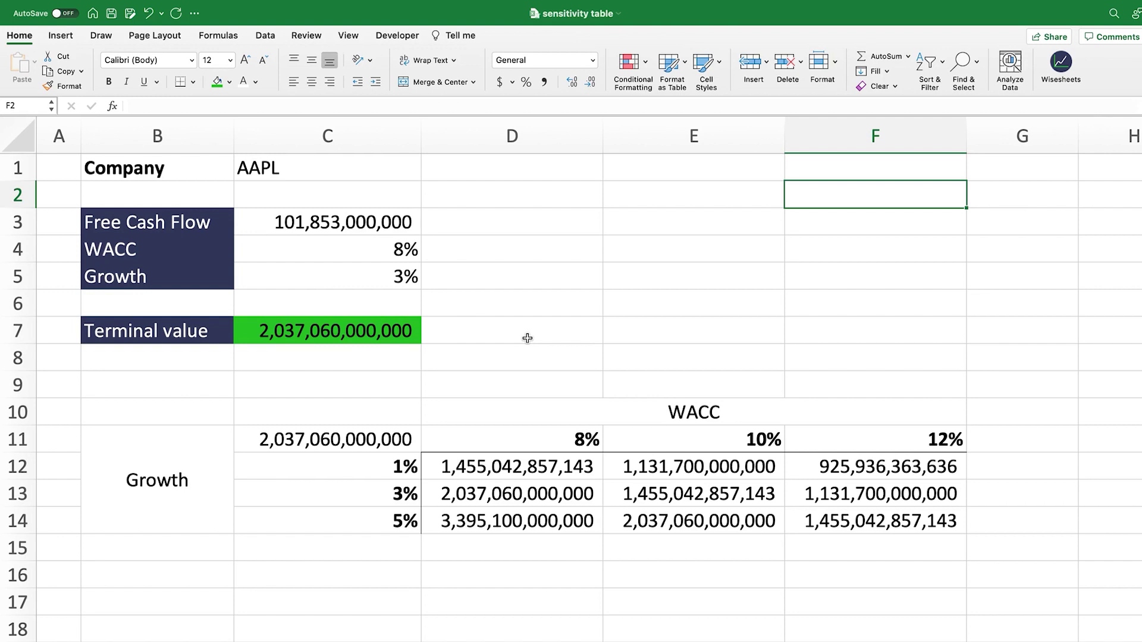
Step: In the sensitivity table workbook, examine the inputs in B3:C5, the Terminal value formula in C7 and the table in B10:F14
drag(180, 225, 327, 287)
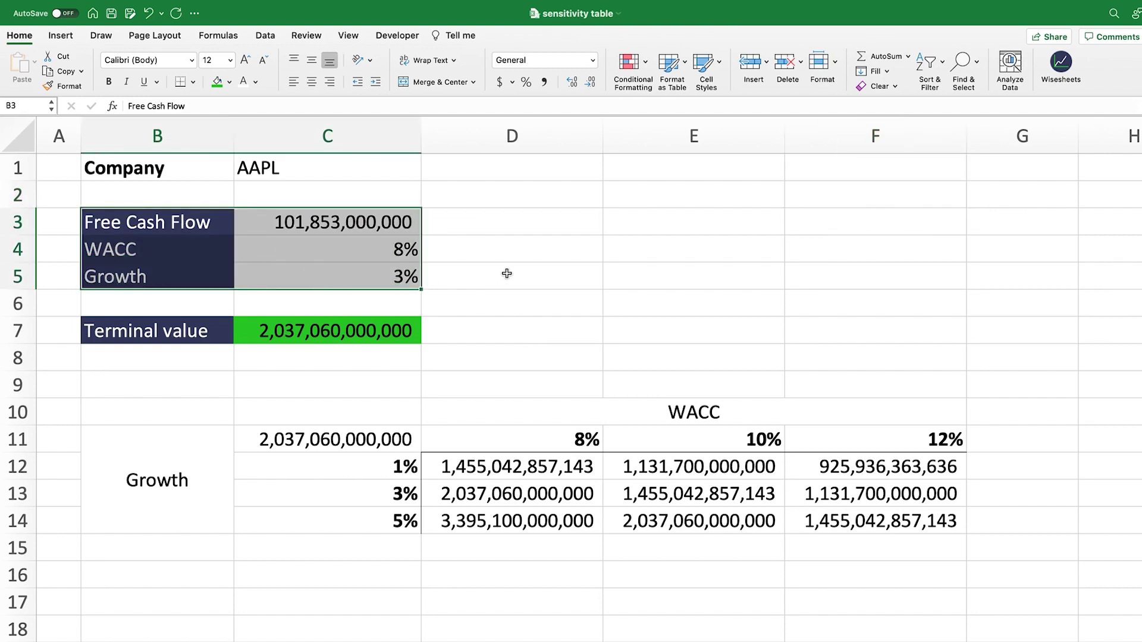
click(339, 339)
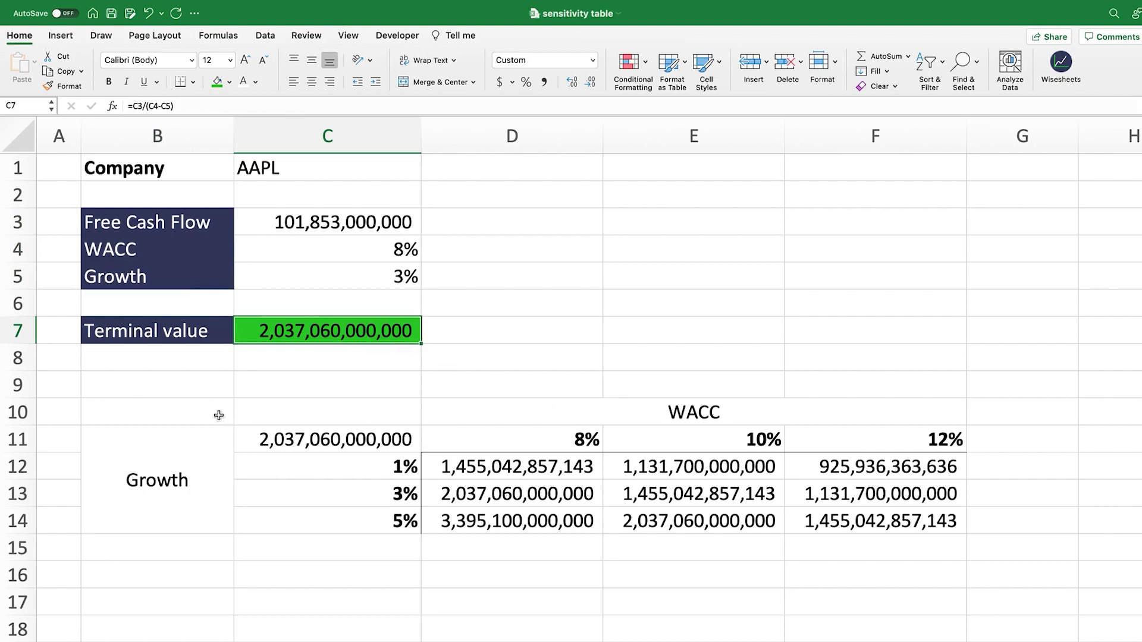
drag(219, 415, 892, 523)
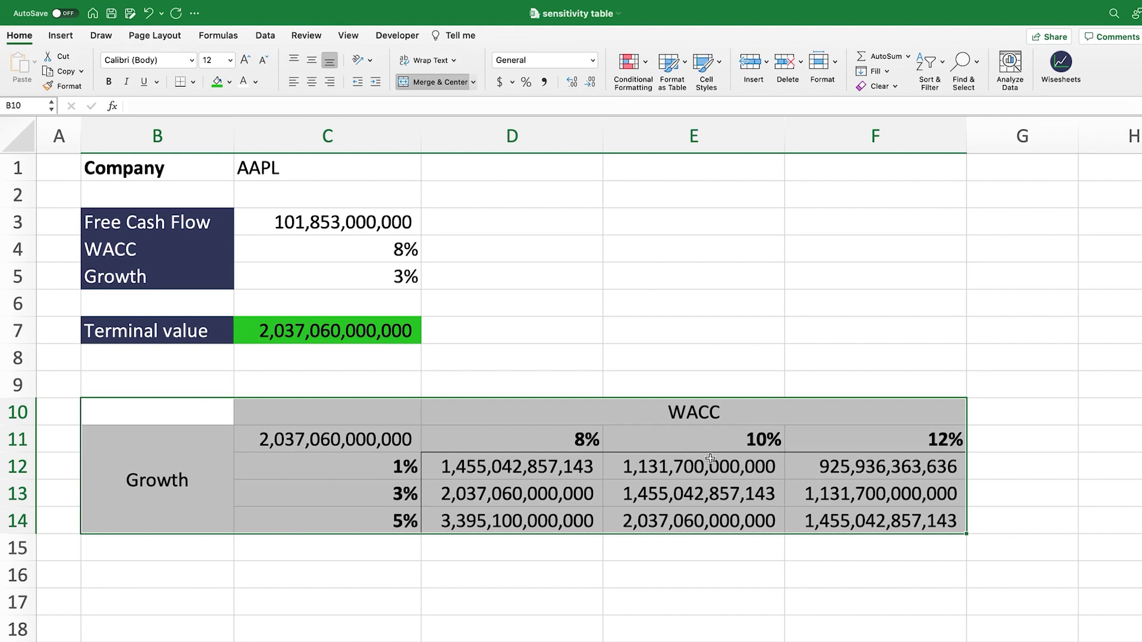
Step: Examine the sensitivity table's WACC headings in row 11, its Growth rates in column C and the TABLE results in D12:F14
click(606, 552)
click(558, 446)
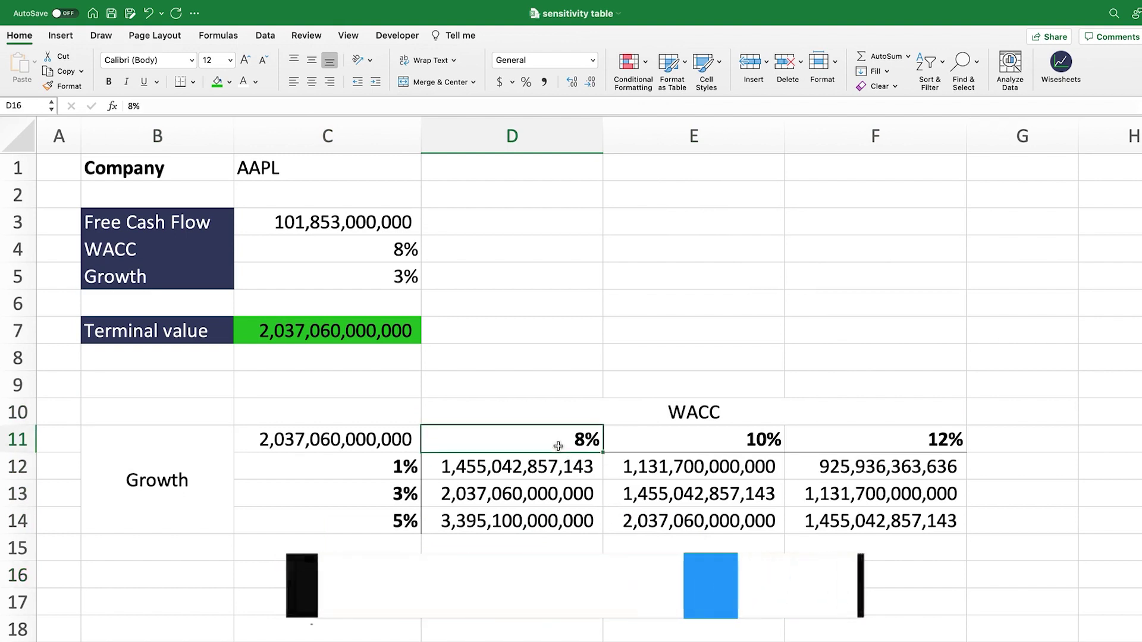
drag(558, 447, 816, 438)
drag(395, 467, 394, 514)
drag(527, 473, 859, 519)
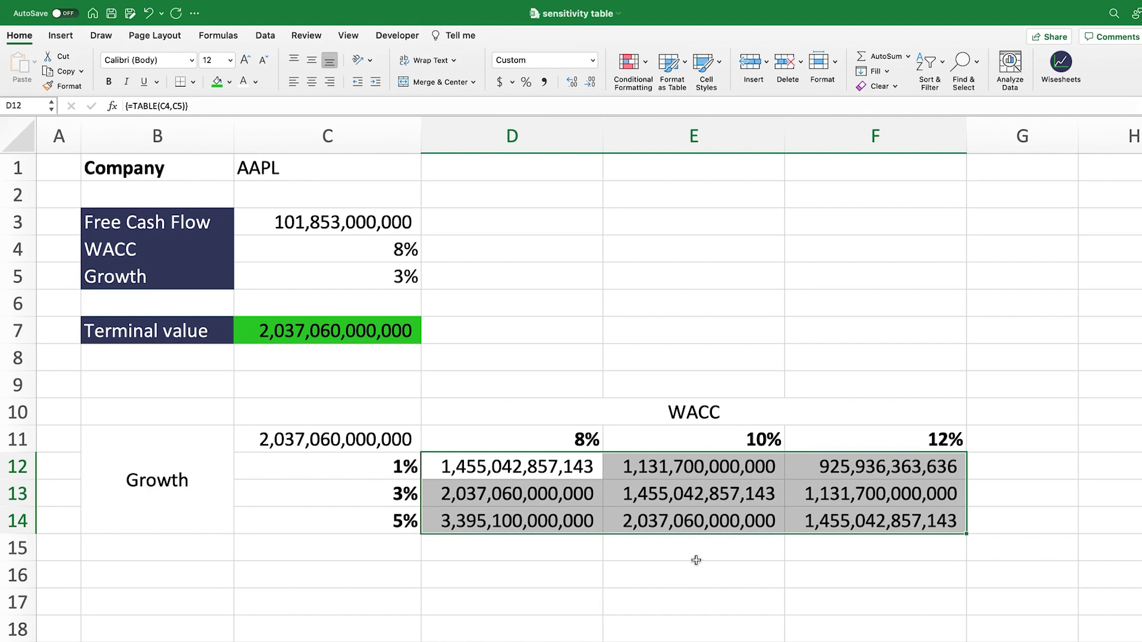
Step: Compare the WACC headings in D11:F11 with the range of terminal values in D12:F14
click(744, 445)
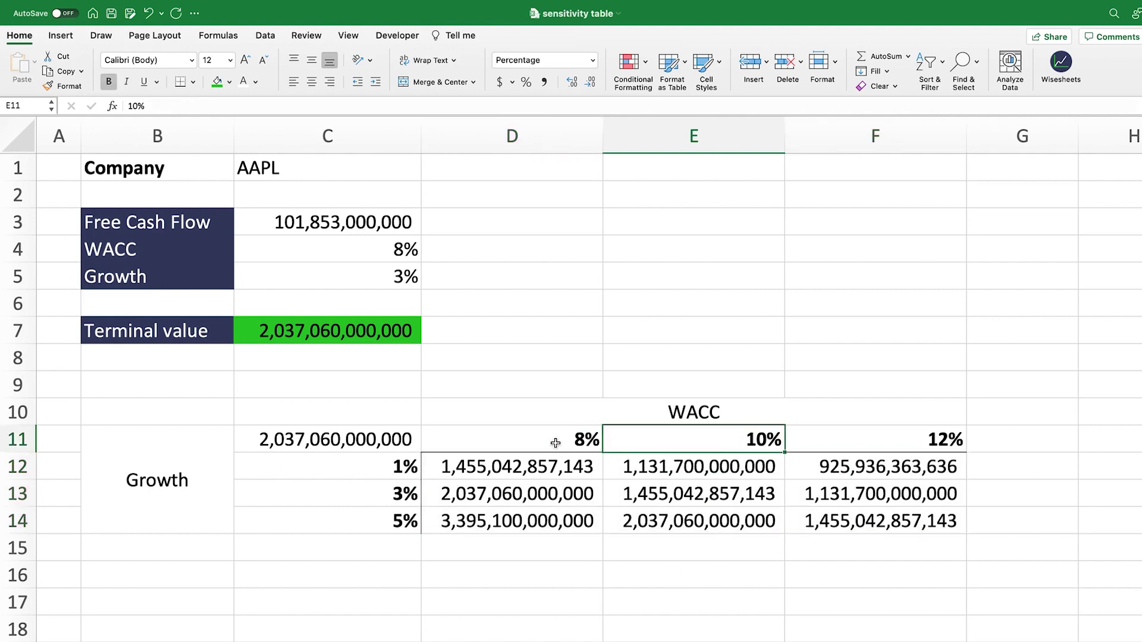
drag(557, 444, 879, 446)
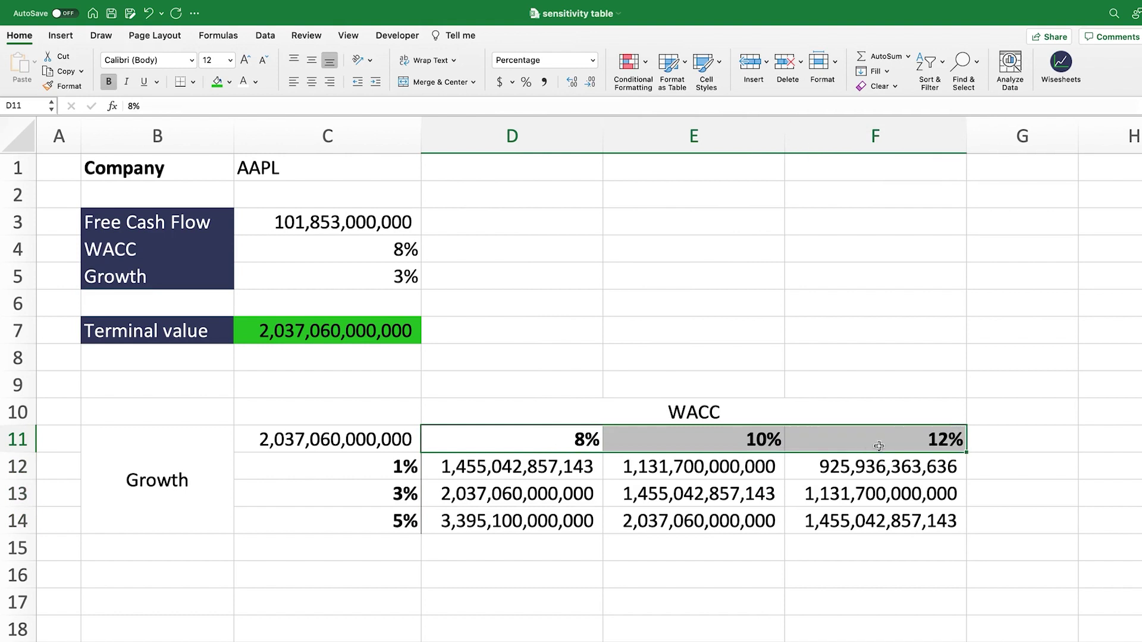
click(555, 464)
drag(555, 464, 804, 523)
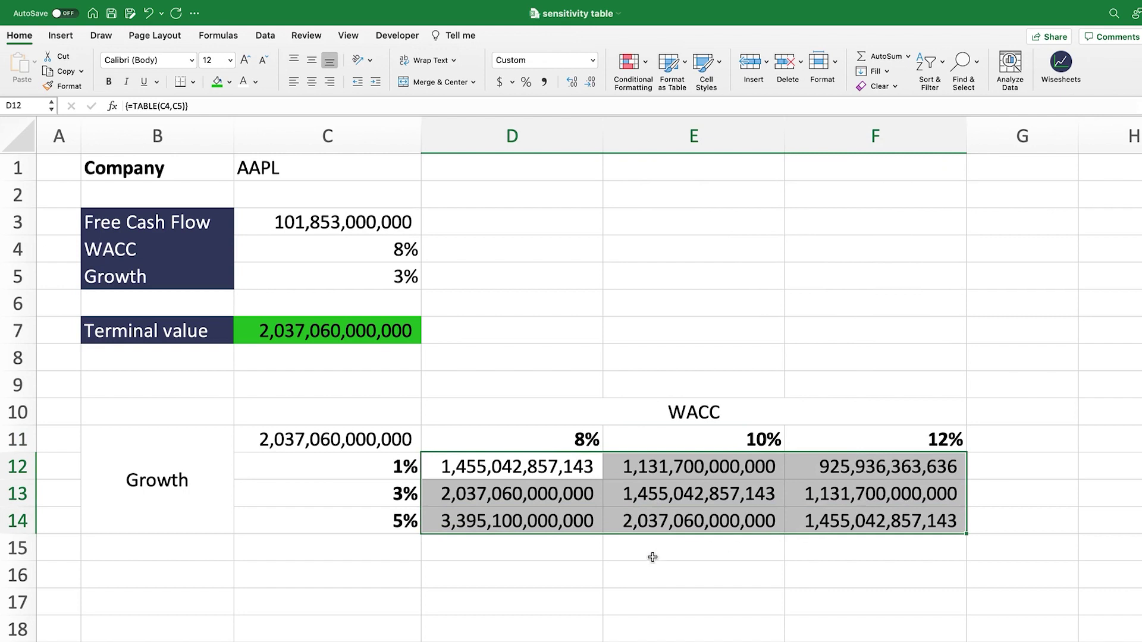